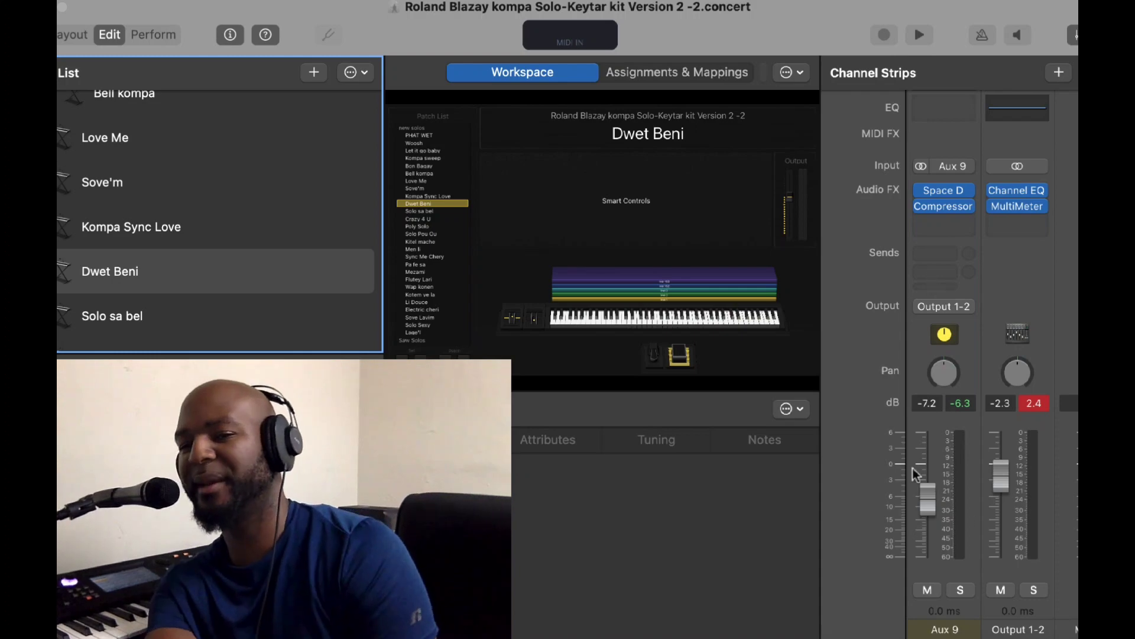
Open the Aux 9 reverb plug-in settings, then close them again.
{"action": "scroll", "coordinate": [1019, 476], "scroll_direction": "left", "scroll_amount": 3}
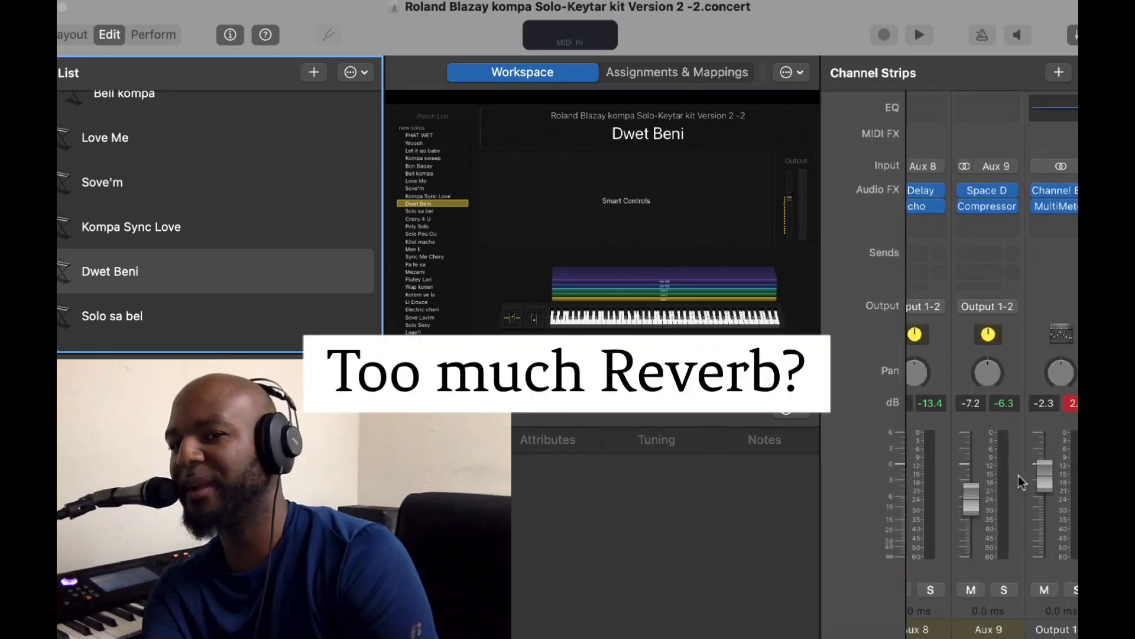
{"action": "left_click", "coordinate": [985, 192]}
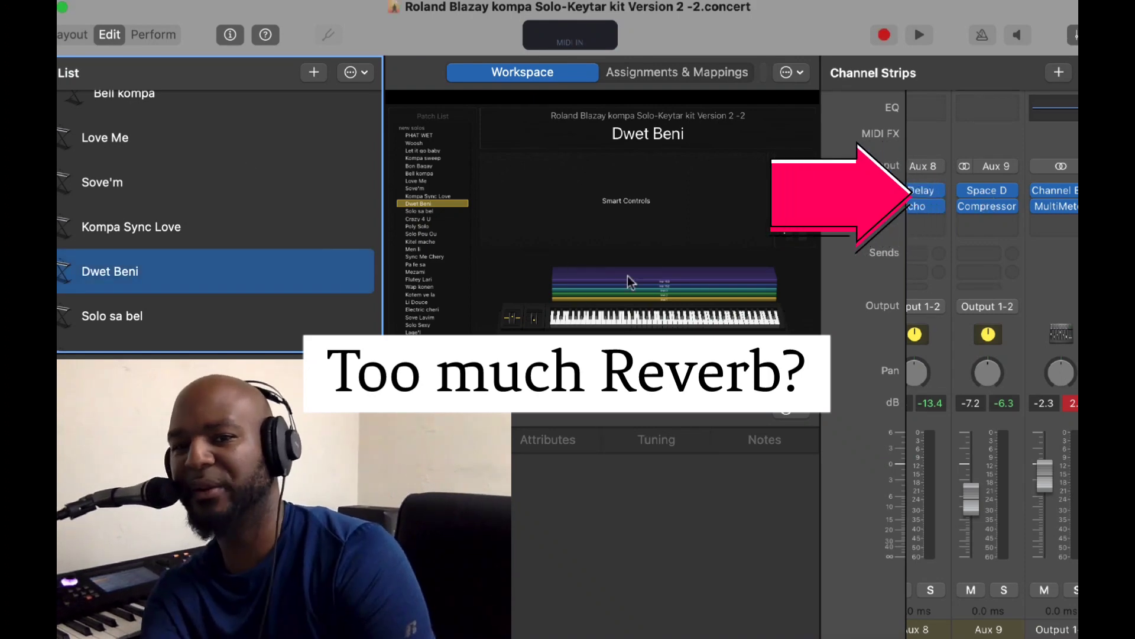
{"action": "left_click", "coordinate": [978, 253]}
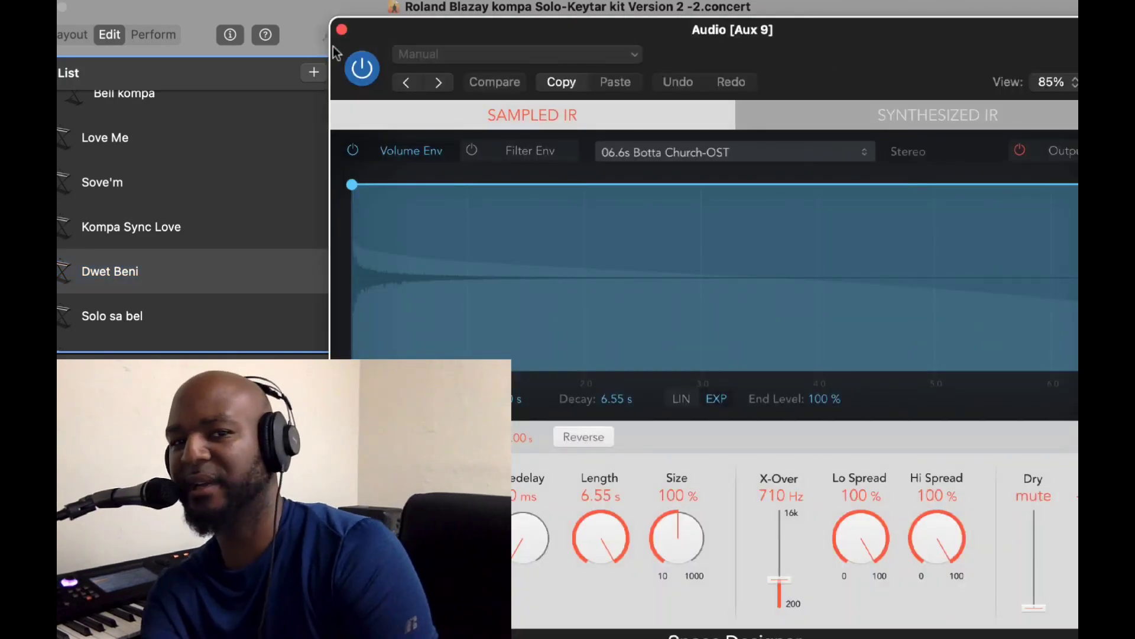
{"action": "left_click", "coordinate": [342, 30]}
Load the PHAT WET patch and scroll the channel strips to Aux 8 and Aux 9.
{"action": "scroll", "coordinate": [175, 178], "scroll_direction": "up", "scroll_amount": 5}
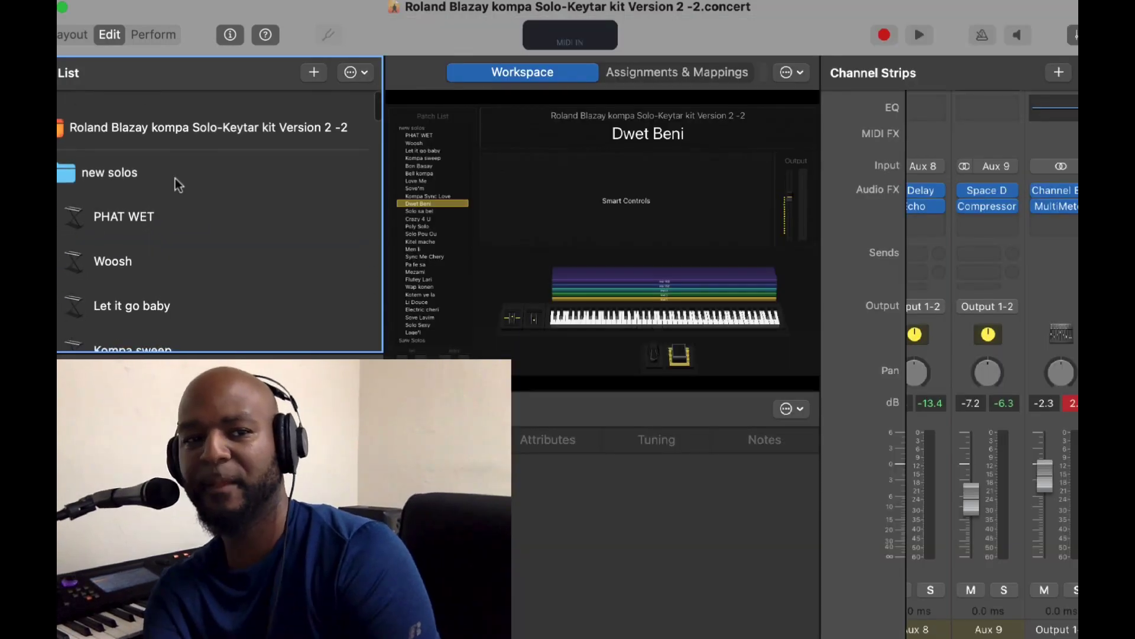
{"action": "left_click", "coordinate": [151, 200]}
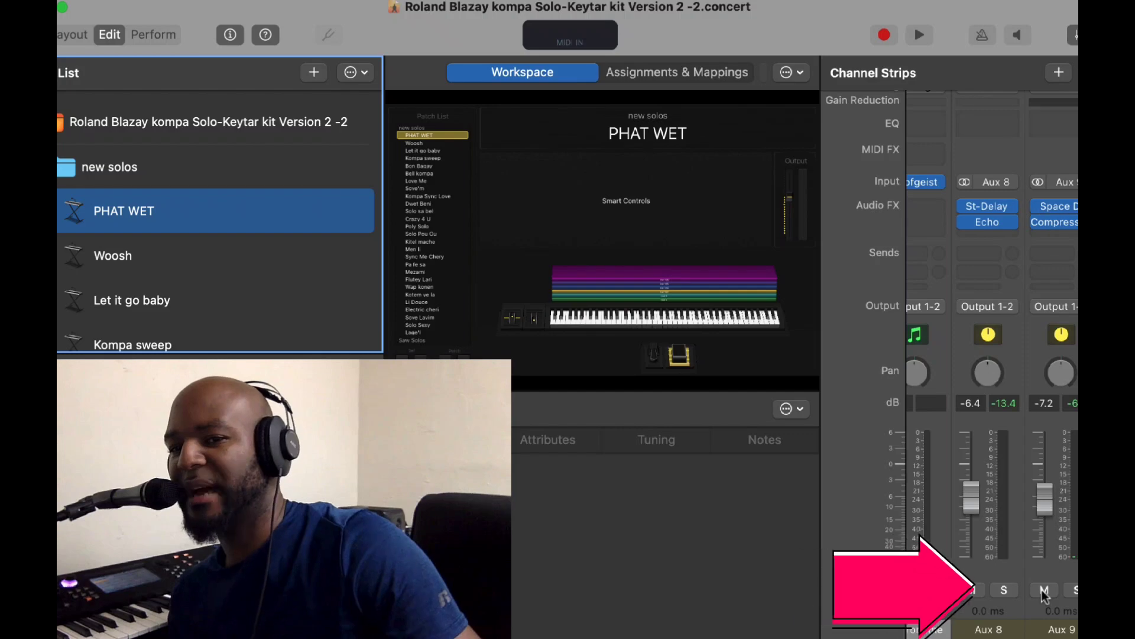
{"action": "scroll", "coordinate": [998, 327], "scroll_direction": "left", "scroll_amount": 5}
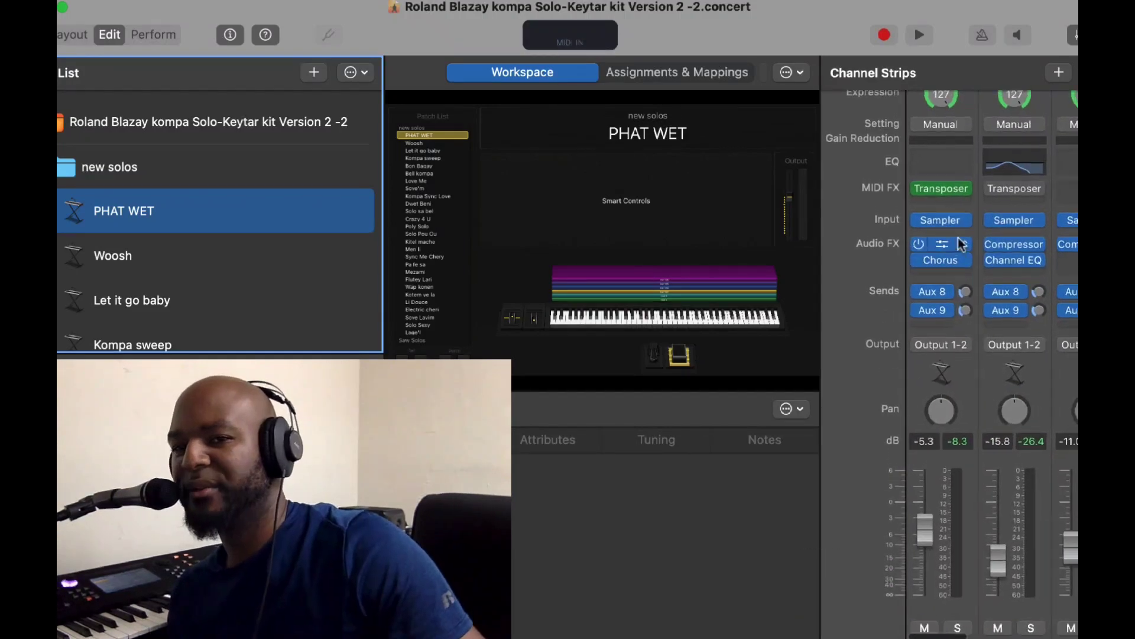
{"action": "scroll", "coordinate": [970, 272], "scroll_direction": "up", "scroll_amount": 2}
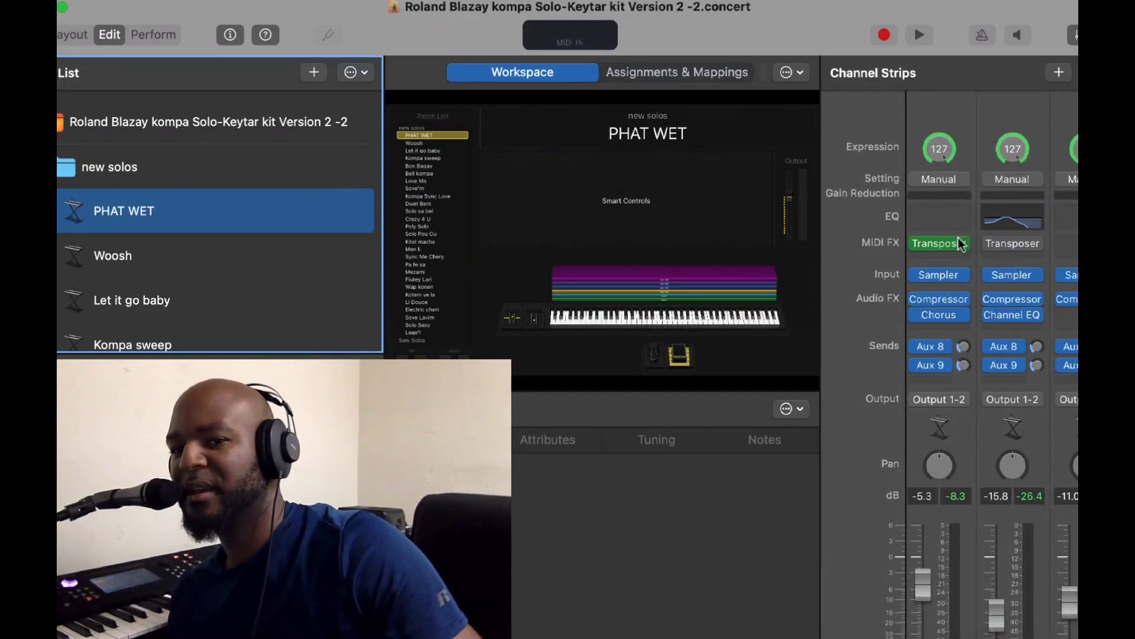
{"action": "scroll", "coordinate": [958, 243], "scroll_direction": "down", "scroll_amount": 1}
{"action": "mouse_move", "coordinate": [948, 254]}
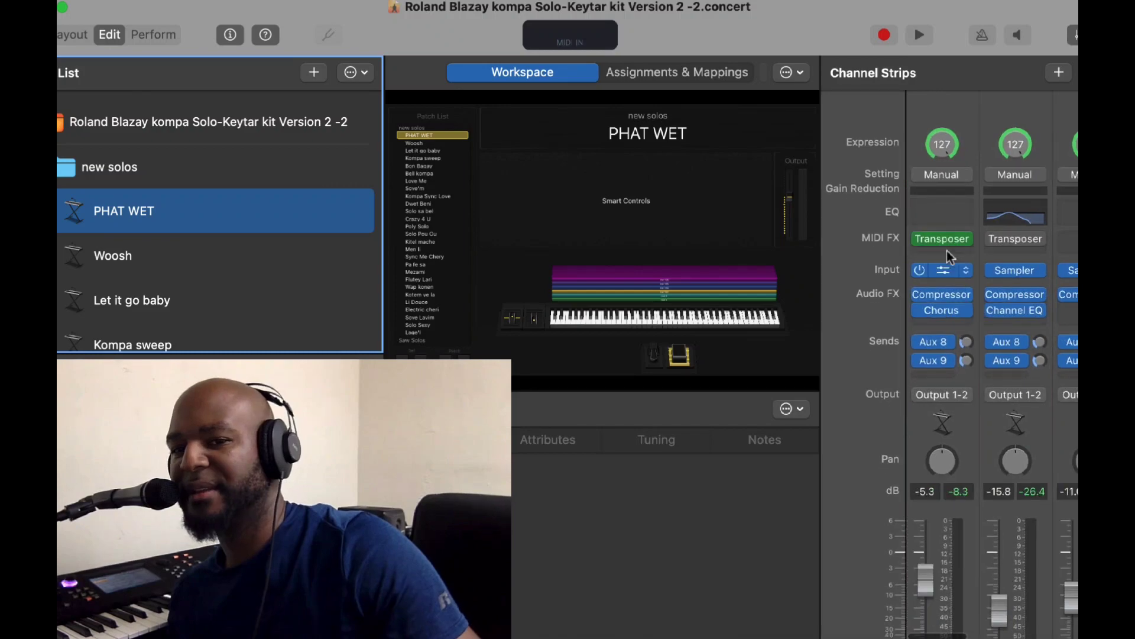
{"action": "scroll", "coordinate": [948, 255], "scroll_direction": "right", "scroll_amount": 3}
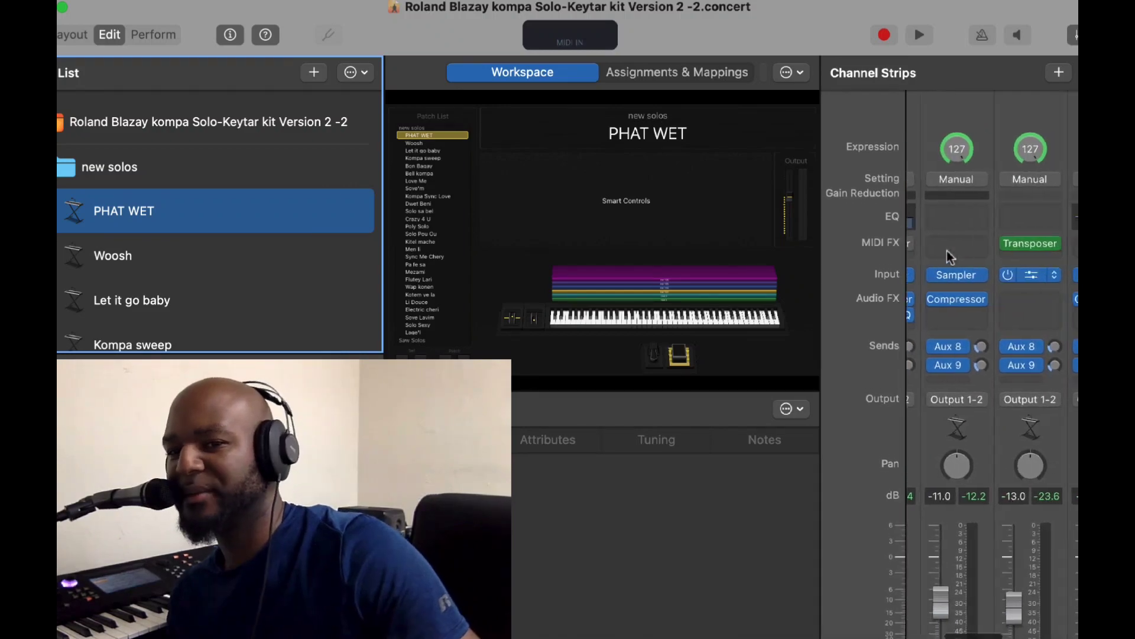
{"action": "scroll", "coordinate": [948, 254], "scroll_direction": "right", "scroll_amount": 5}
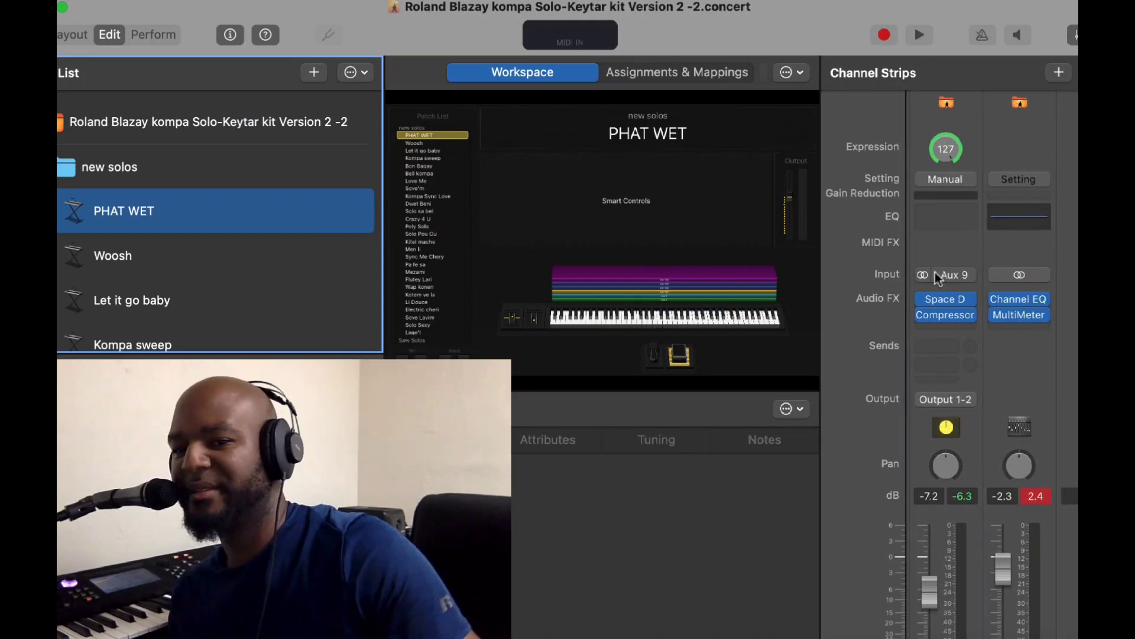
{"action": "scroll", "coordinate": [948, 272], "scroll_direction": "left", "scroll_amount": 2}
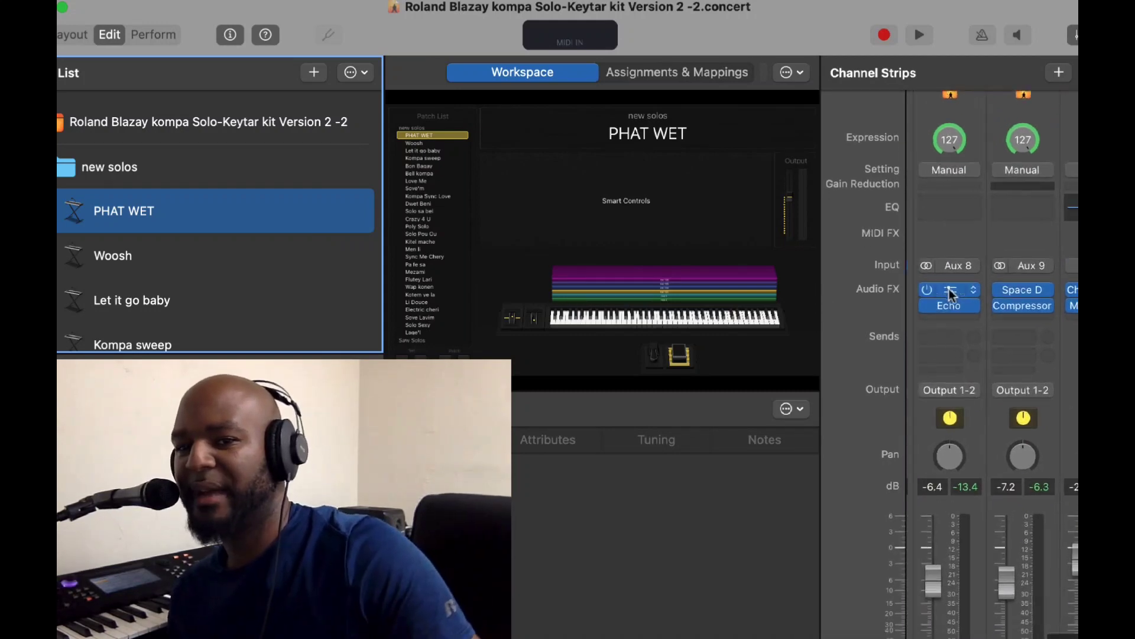
{"action": "scroll", "coordinate": [946, 278], "scroll_direction": "up", "scroll_amount": 1}
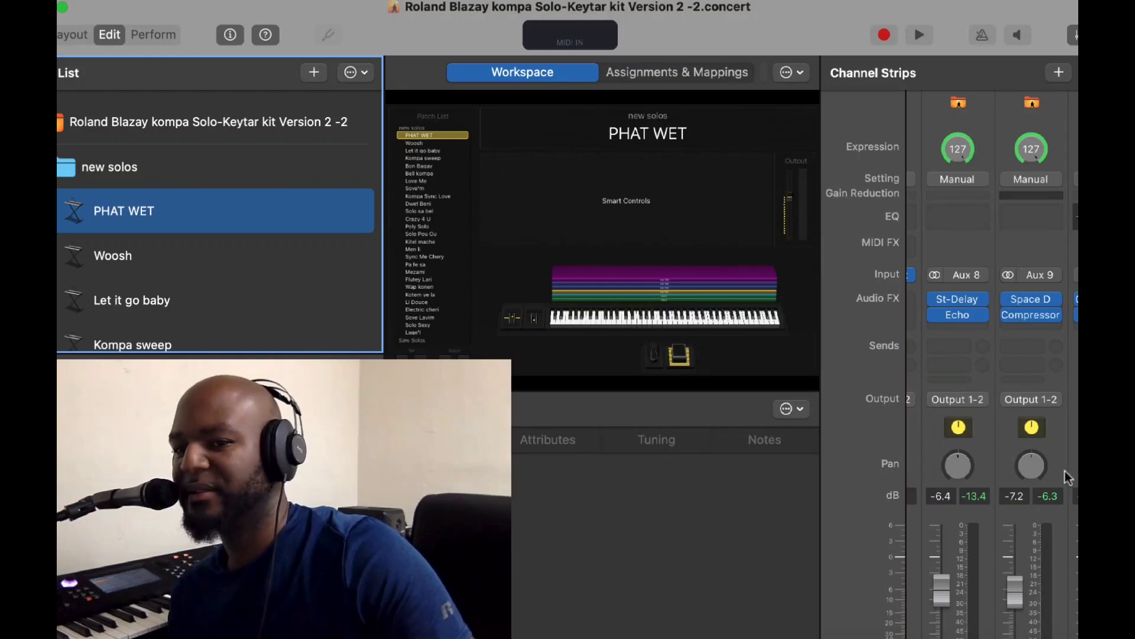
{"action": "scroll", "coordinate": [1040, 594], "scroll_direction": "down", "scroll_amount": 3}
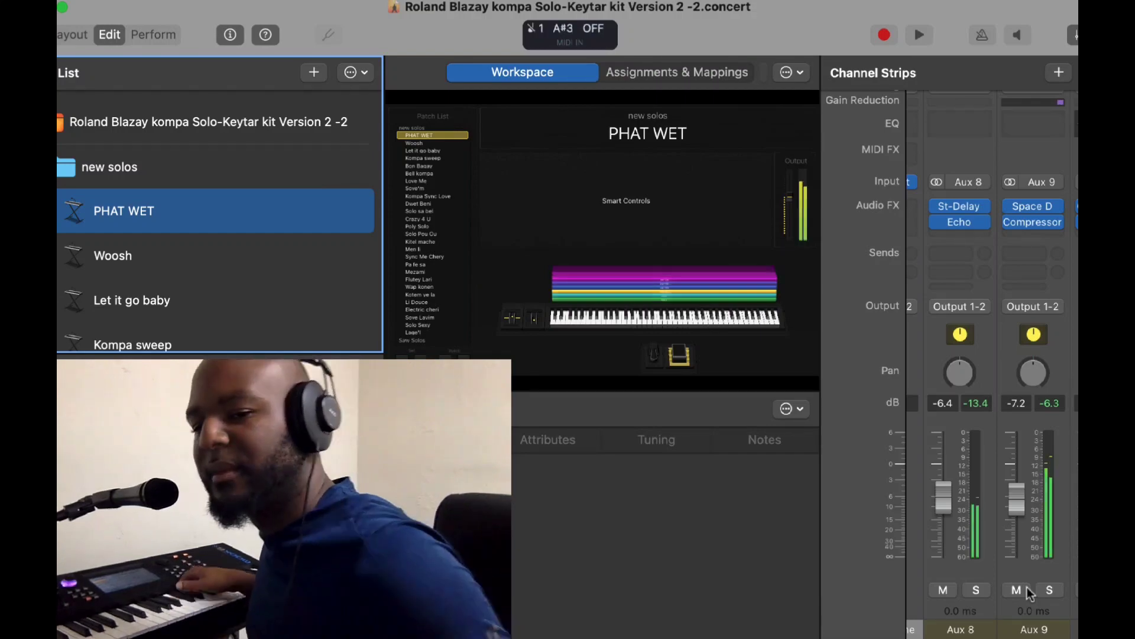
Mute and unmute the Aux 9 reverb and Aux 8 delay returns, then lower Aux 9 to about -12.4 dB.
{"action": "left_click", "coordinate": [1016, 589]}
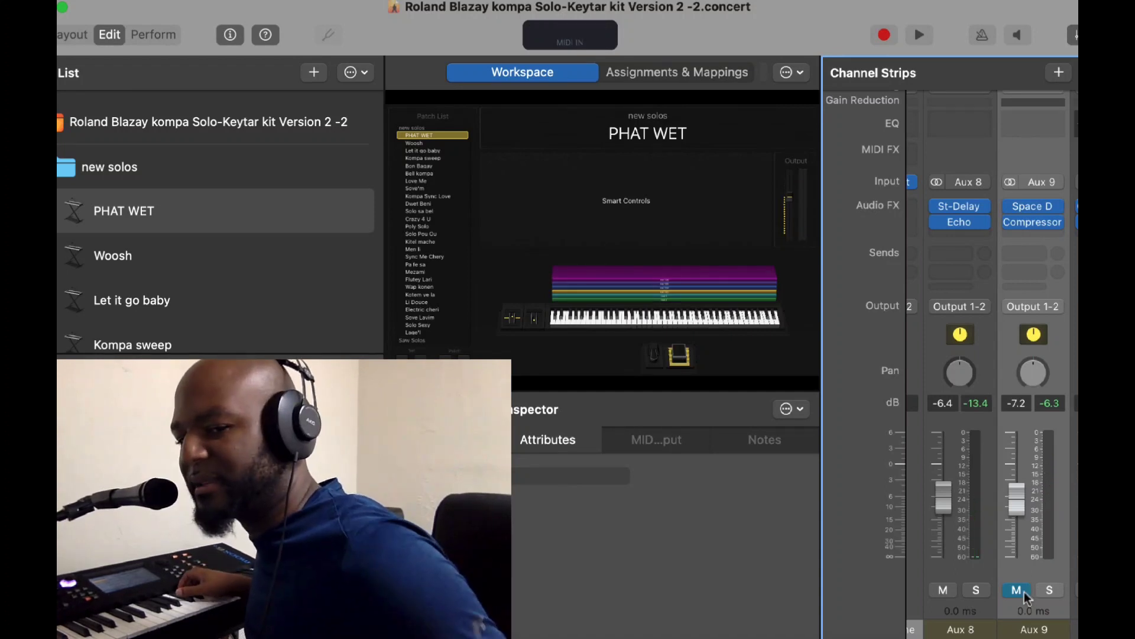
{"action": "left_click", "coordinate": [949, 591]}
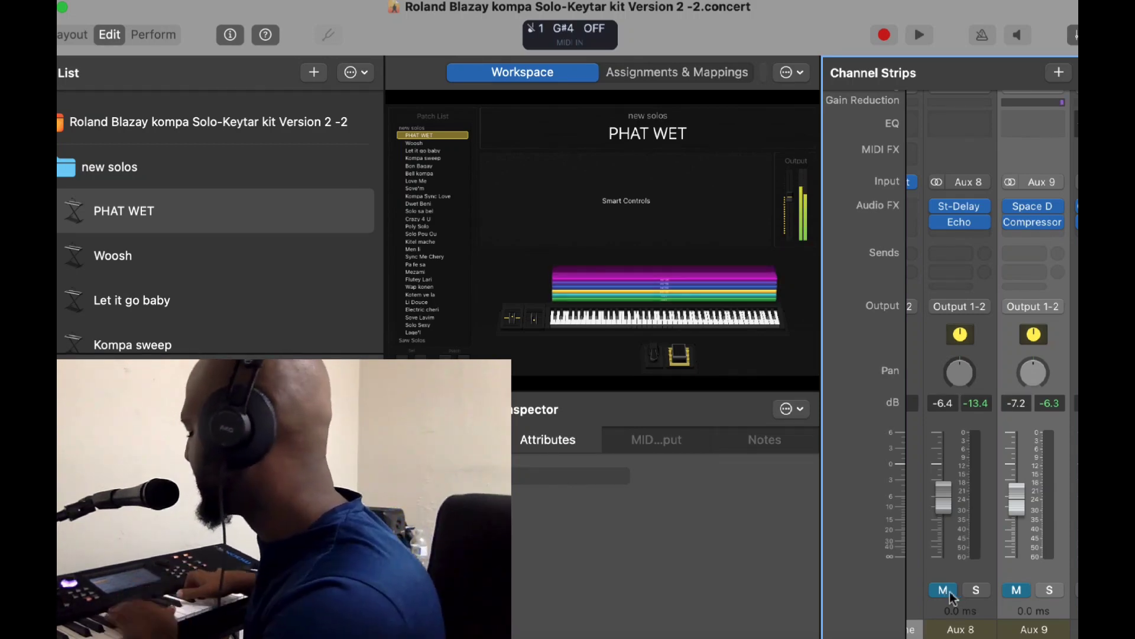
{"action": "left_click", "coordinate": [950, 591]}
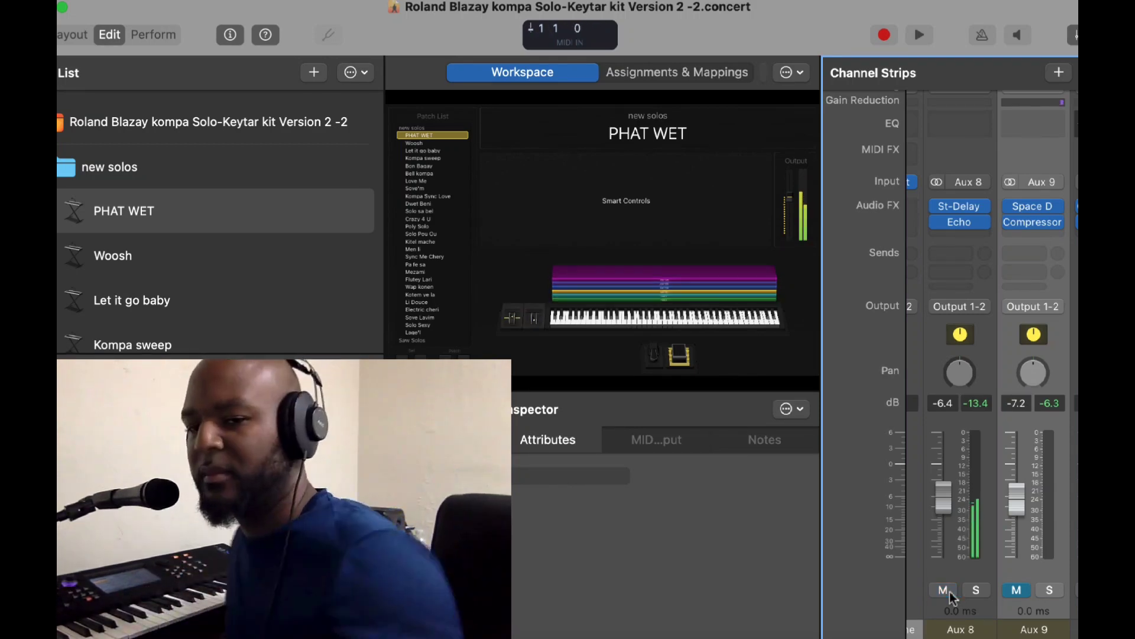
{"action": "left_click", "coordinate": [1013, 590]}
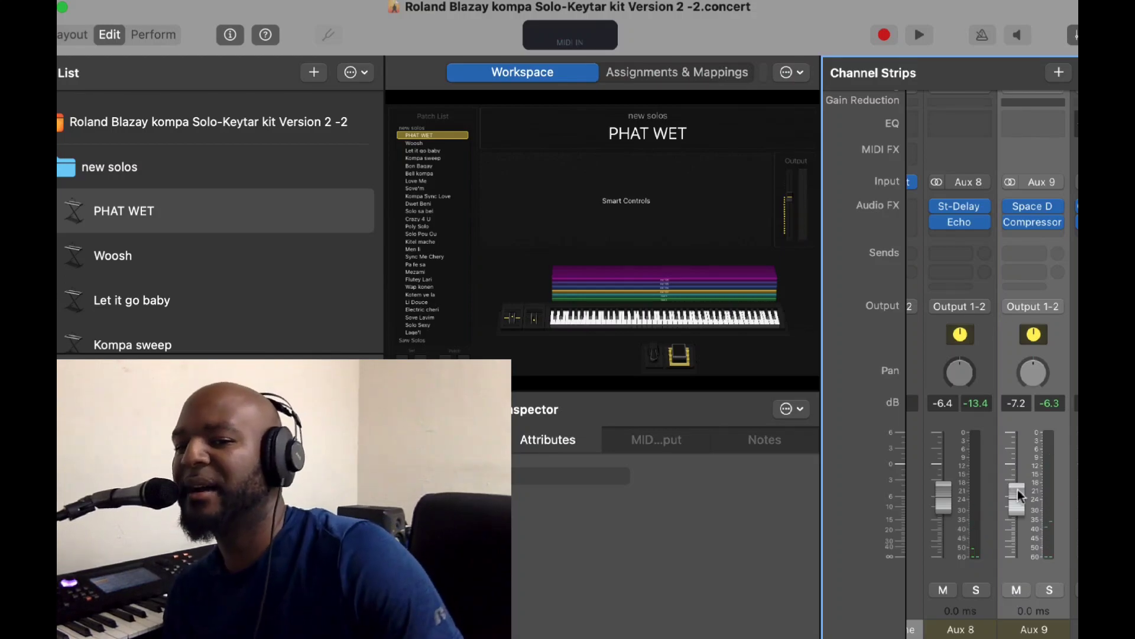
{"action": "scroll", "coordinate": [1019, 496], "scroll_direction": "down", "scroll_amount": 5}
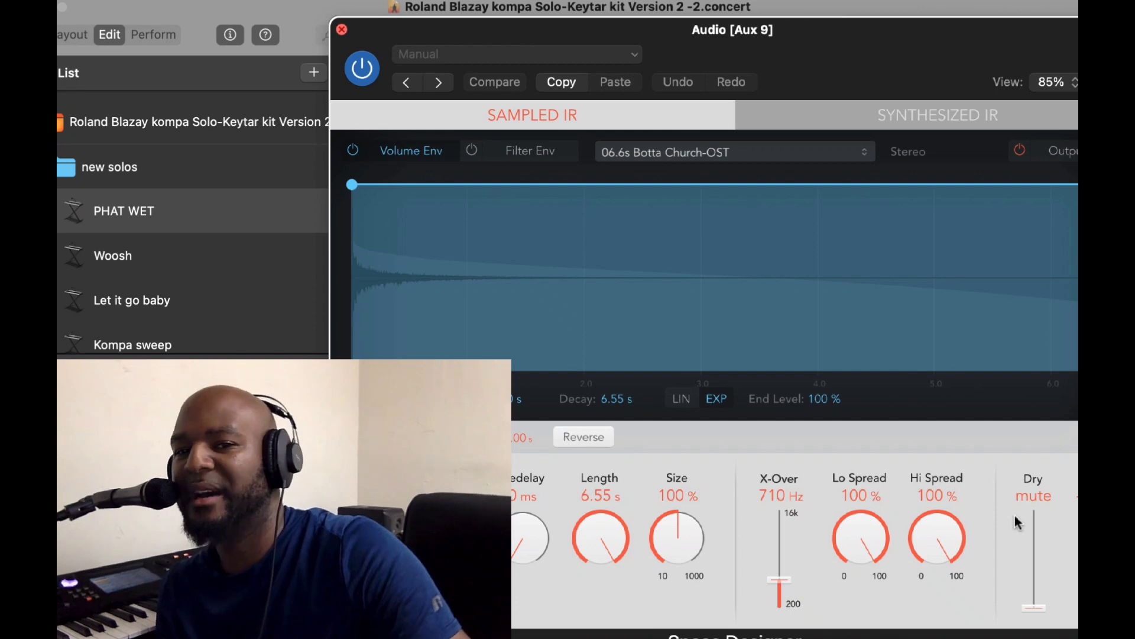
Close the reverb window, solo Inst 2, and open its Sampler showing the 'spicey also' preset.
{"action": "key", "text": "super+w"}
{"action": "scroll", "coordinate": [1015, 516], "scroll_direction": "left", "scroll_amount": 5}
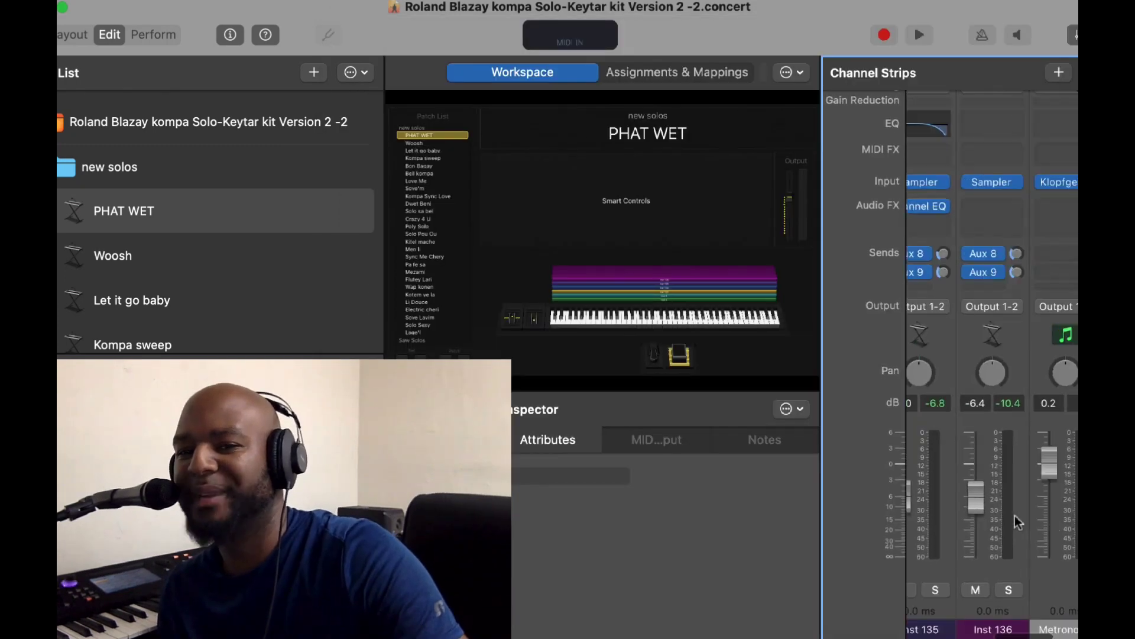
{"action": "scroll", "coordinate": [1015, 520], "scroll_direction": "left", "scroll_amount": 5}
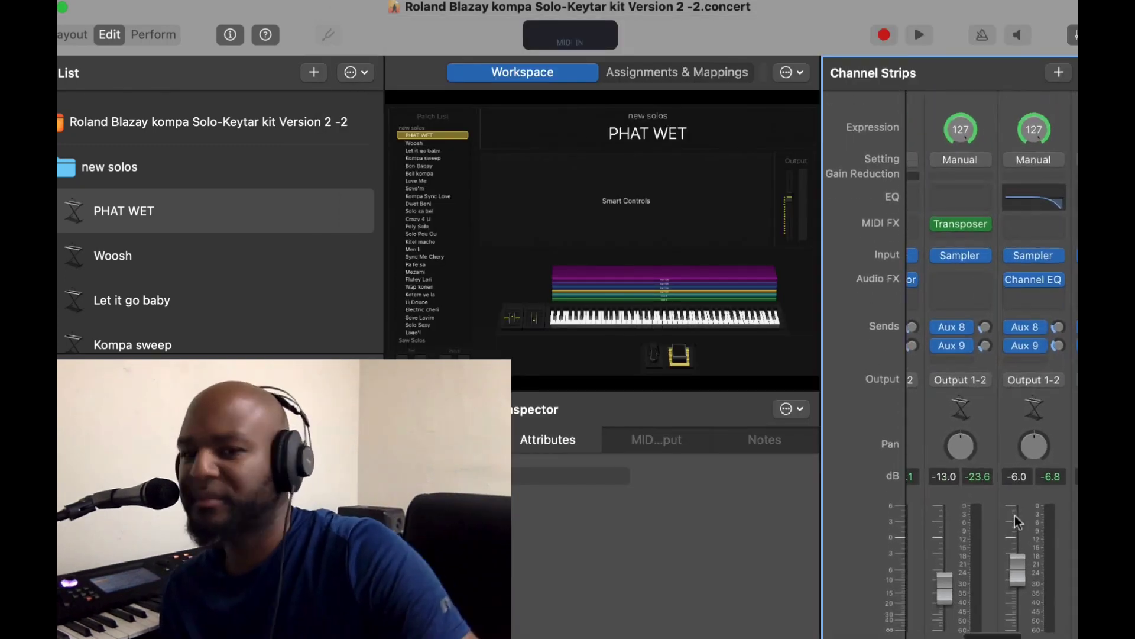
{"action": "scroll", "coordinate": [1016, 520], "scroll_direction": "down", "scroll_amount": 2}
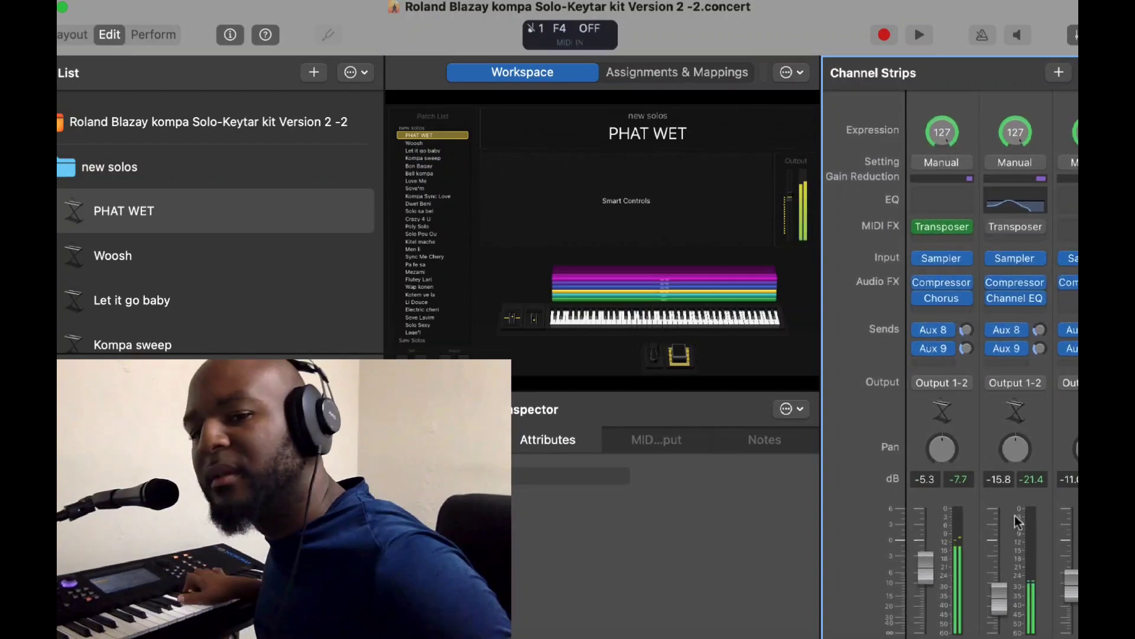
{"action": "scroll", "coordinate": [1015, 516], "scroll_direction": "down", "scroll_amount": 4}
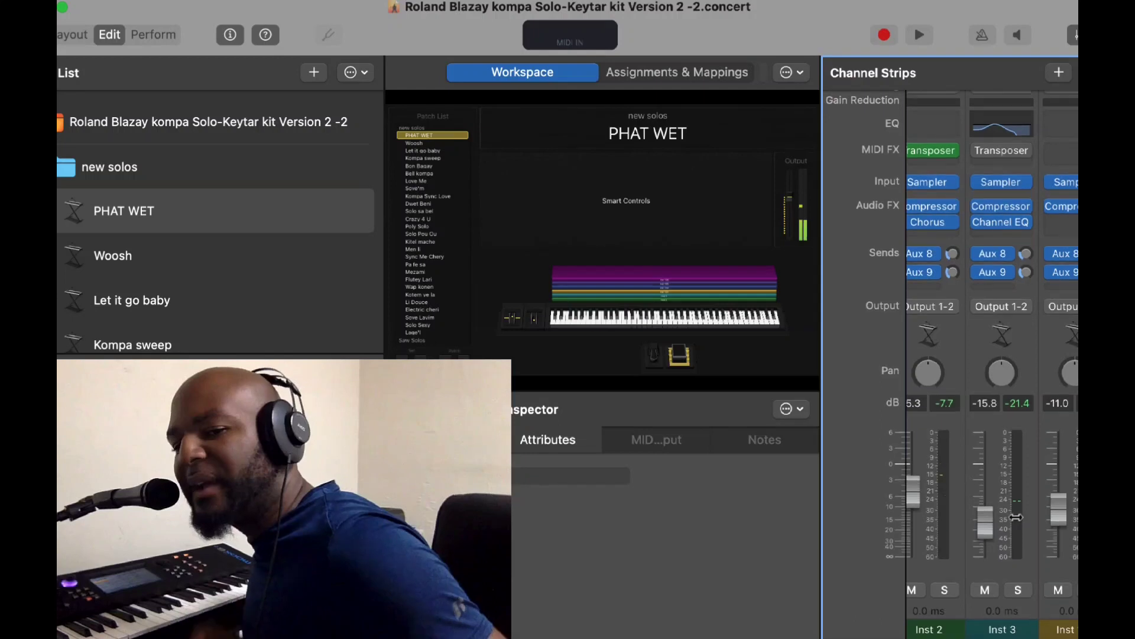
{"action": "scroll", "coordinate": [1016, 517], "scroll_direction": "right", "scroll_amount": 1}
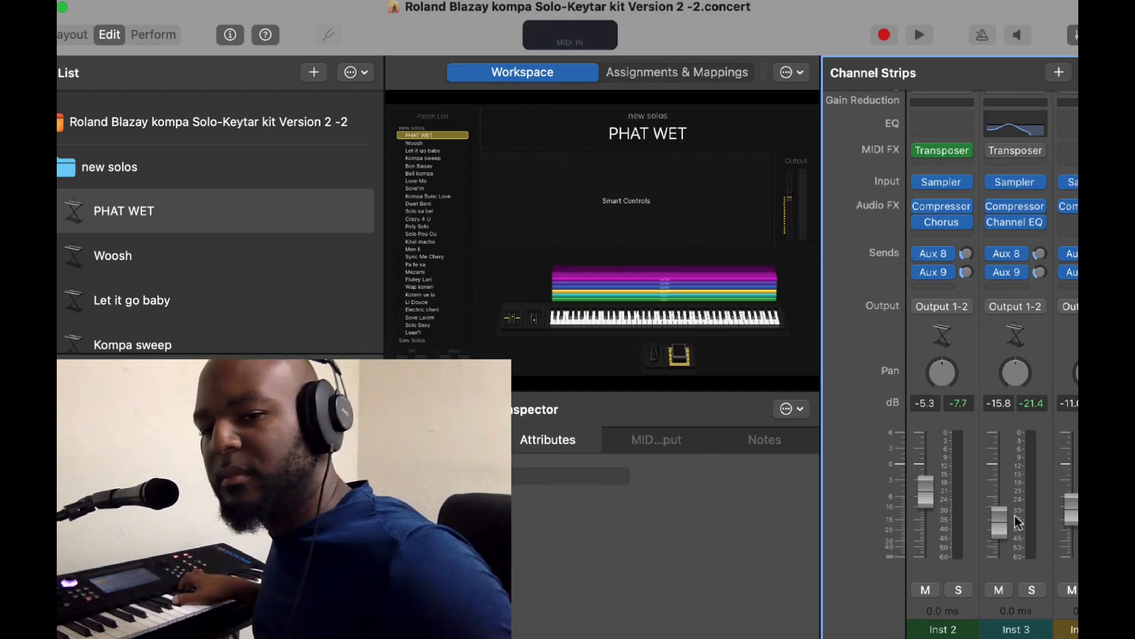
{"action": "left_click", "coordinate": [959, 591]}
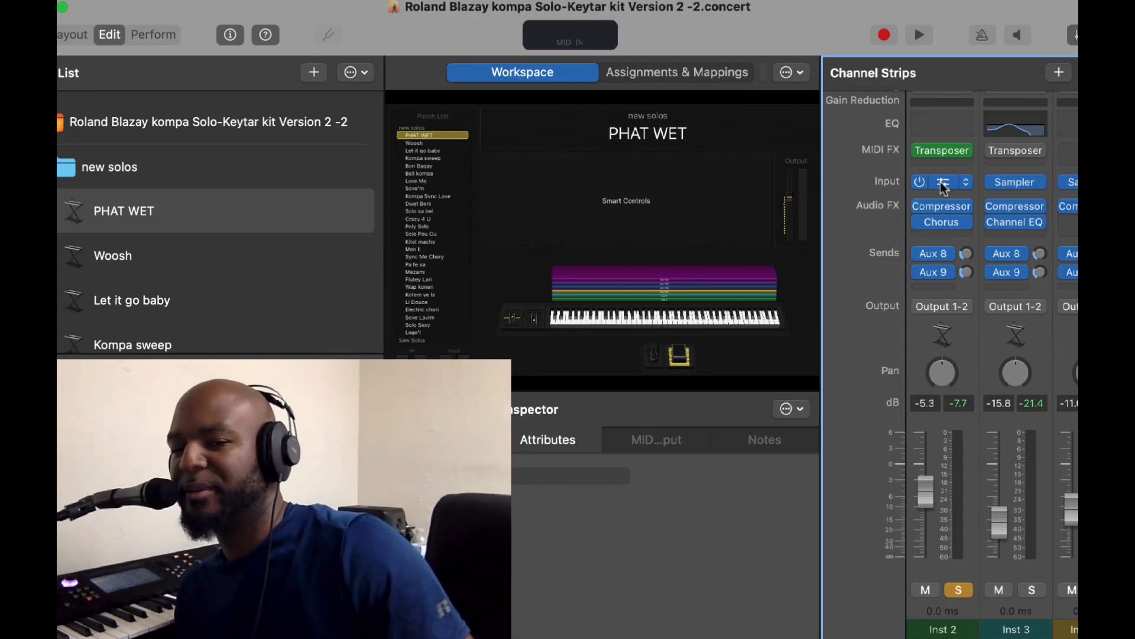
{"action": "left_click", "coordinate": [944, 184]}
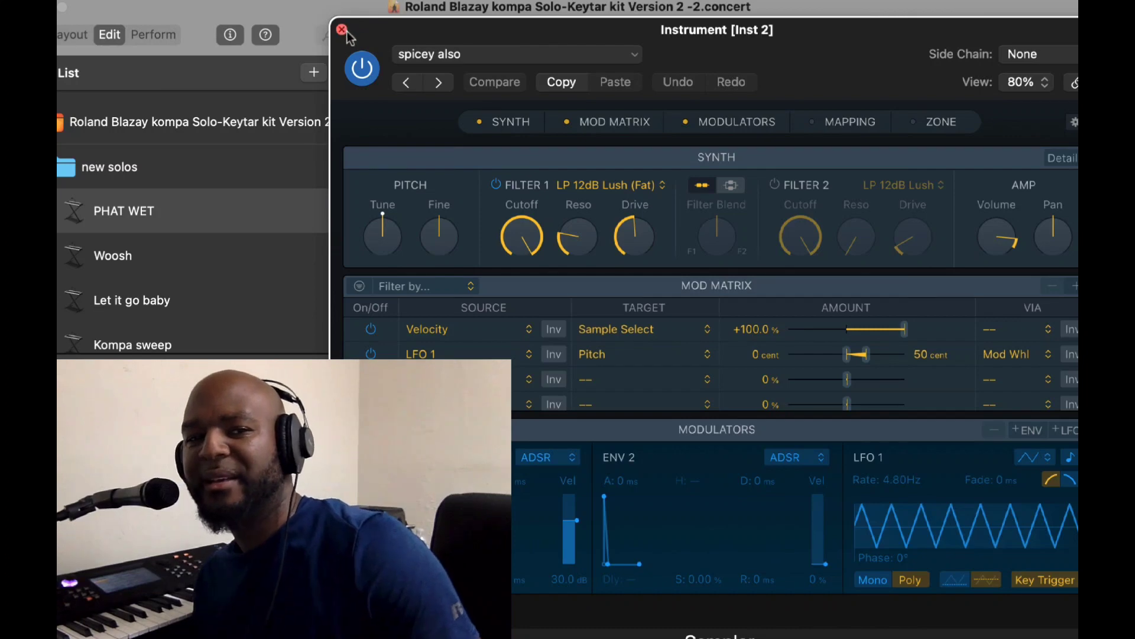
Close the Inst 2 Sampler and try Solo and Mute on Inst 3, viewing Inst 2/Inst 3.
{"action": "left_click", "coordinate": [342, 29]}
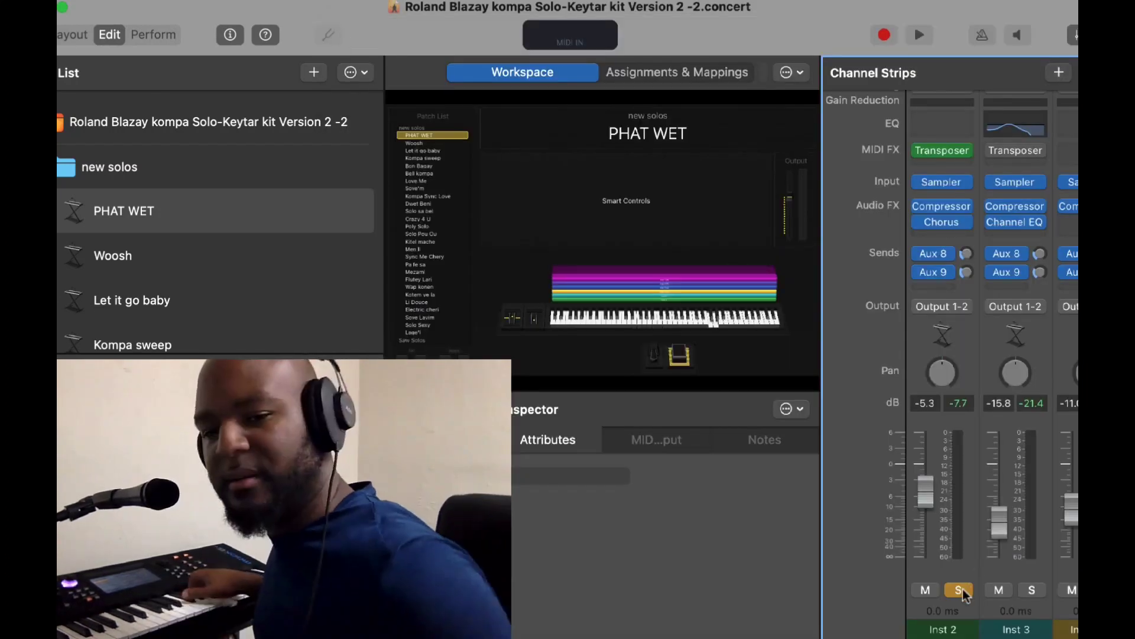
{"action": "left_click", "coordinate": [1030, 590]}
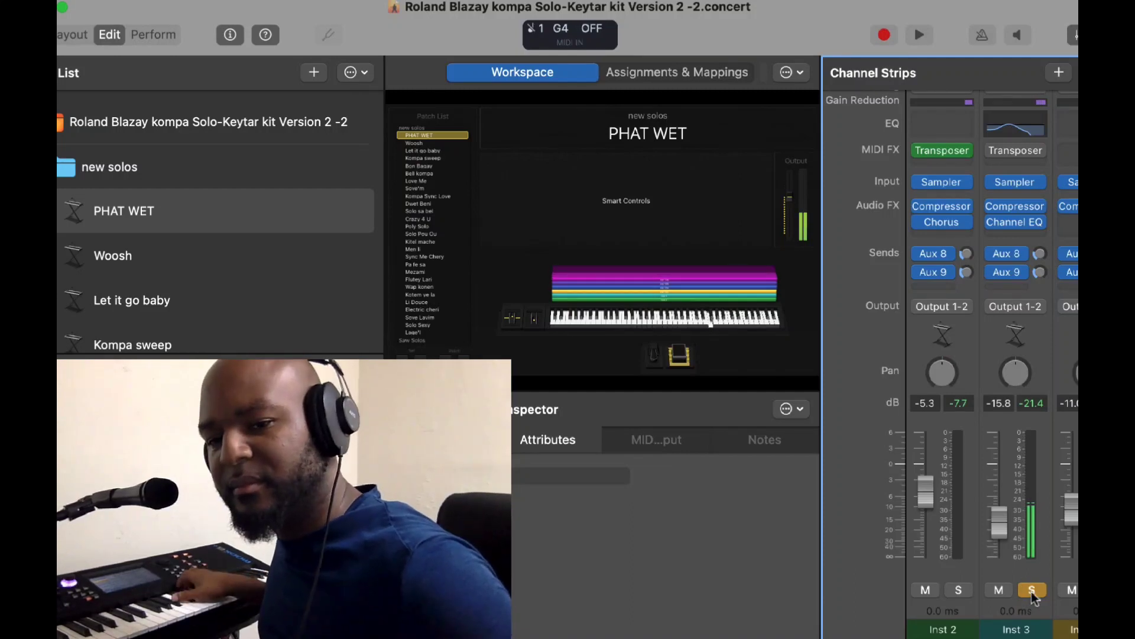
{"action": "left_click", "coordinate": [1032, 592]}
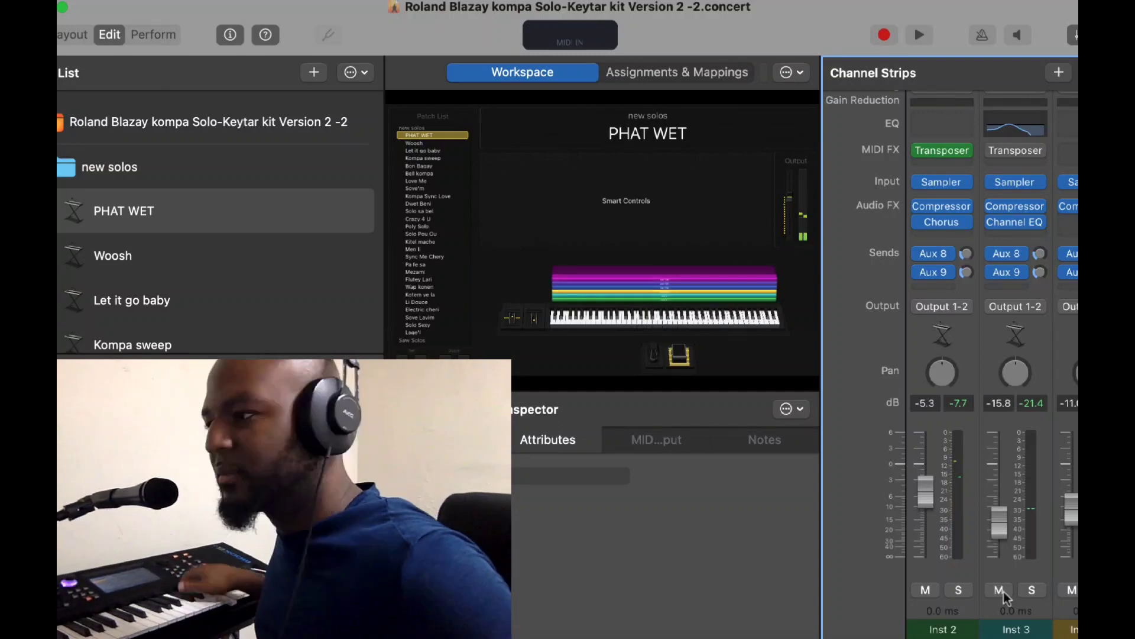
{"action": "left_click", "coordinate": [1003, 591]}
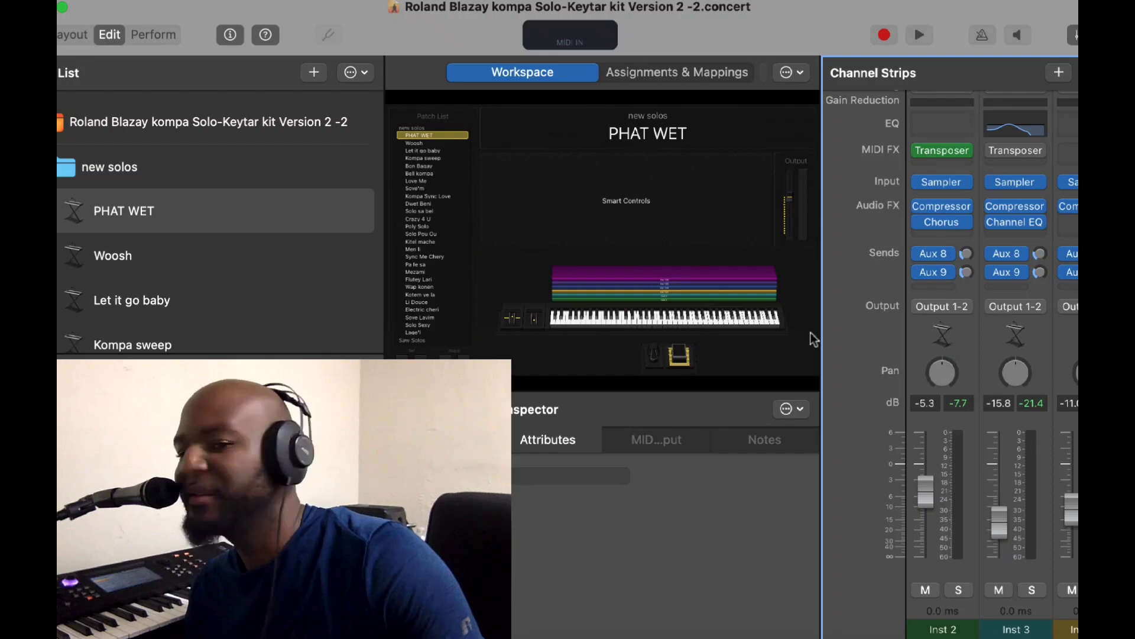
{"action": "scroll", "coordinate": [998, 470], "scroll_direction": "right", "scroll_amount": 3}
{"action": "scroll", "coordinate": [998, 470], "scroll_direction": "right", "scroll_amount": 1}
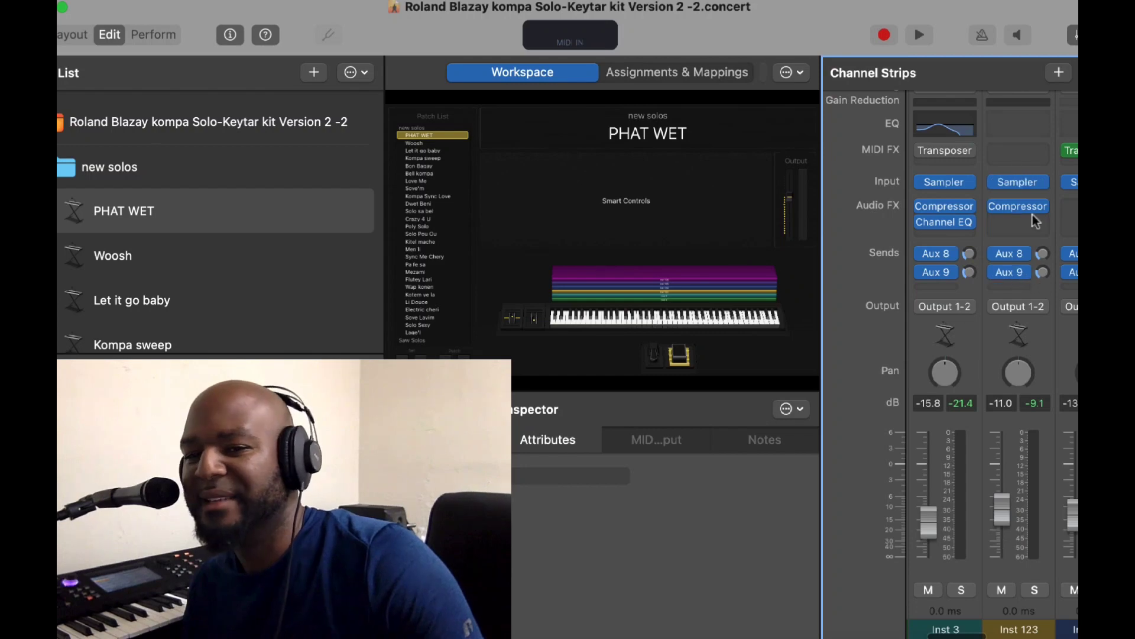
{"action": "scroll", "coordinate": [995, 297], "scroll_direction": "left", "scroll_amount": 3}
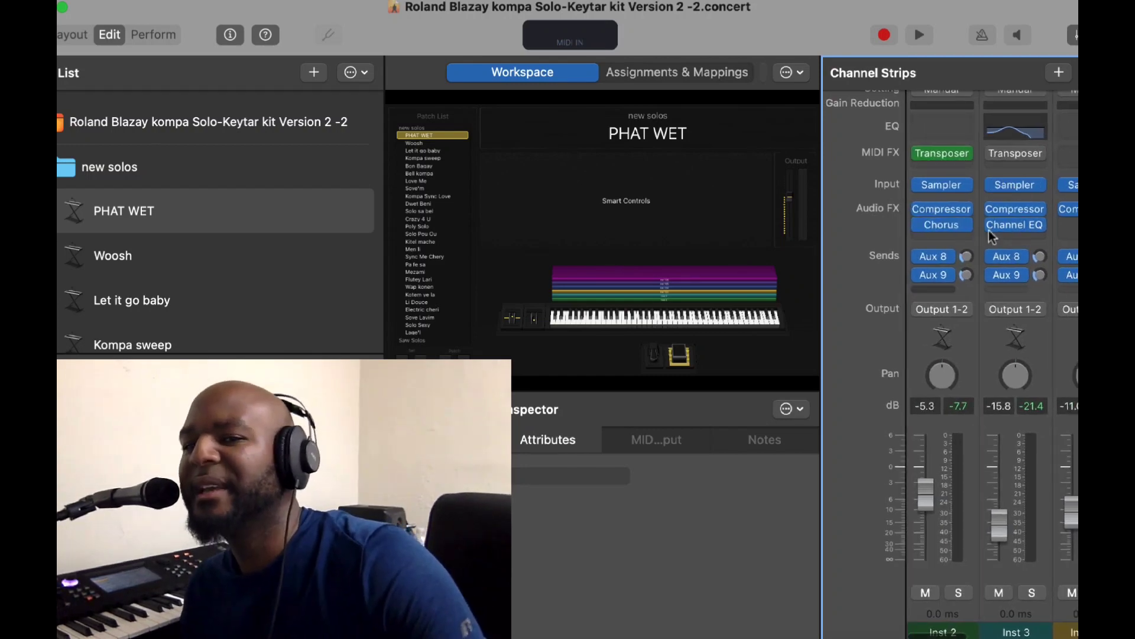
Browse the preset menu of Inst 3's Sampler on its lamou 1 preset, then solo Inst 3.
{"action": "left_click", "coordinate": [1005, 190]}
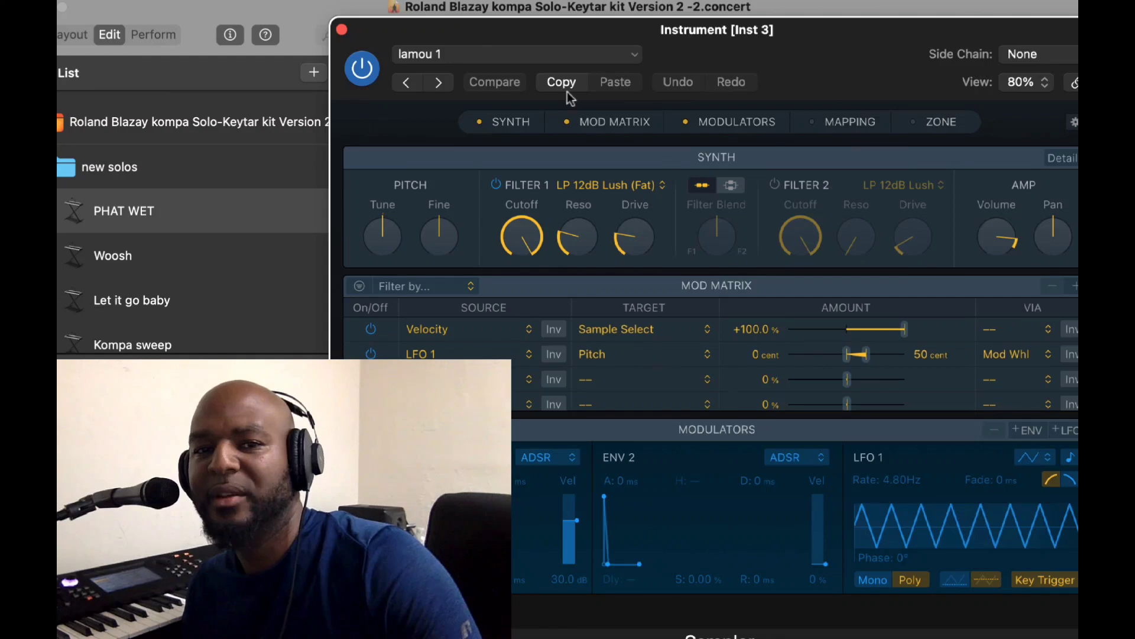
{"action": "left_click", "coordinate": [565, 57]}
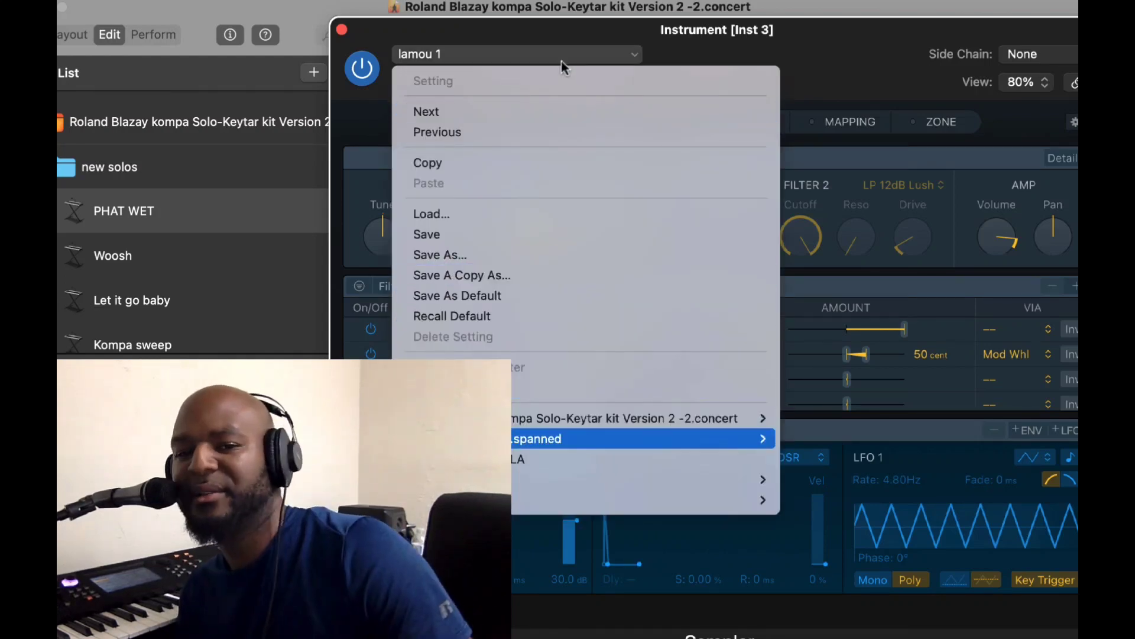
{"action": "mouse_move", "coordinate": [627, 418]}
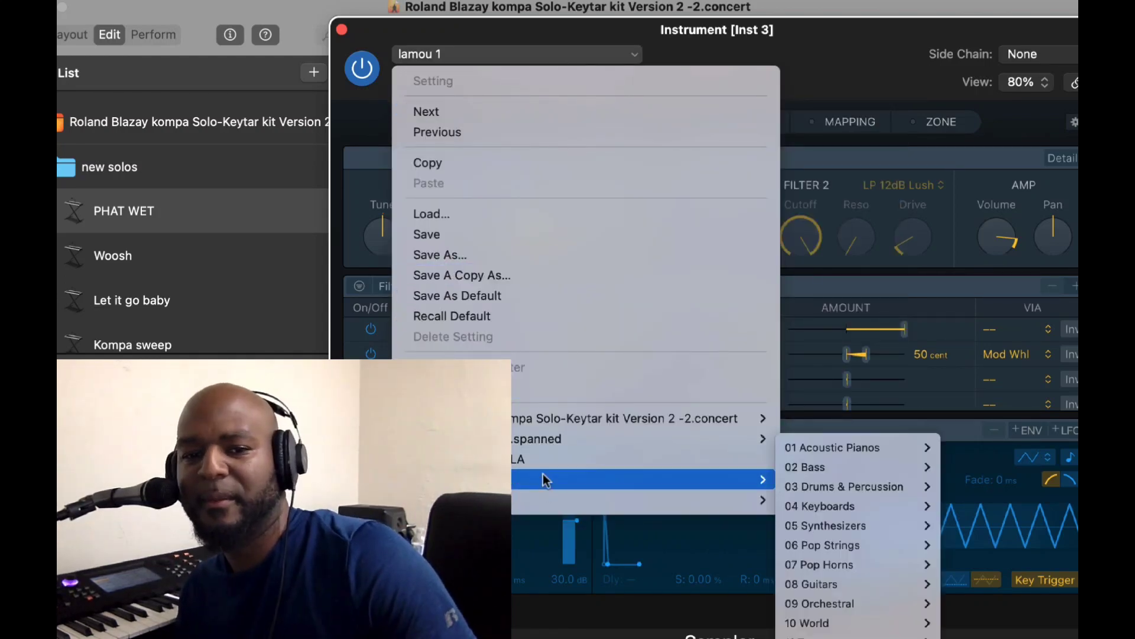
{"action": "mouse_move", "coordinate": [544, 478]}
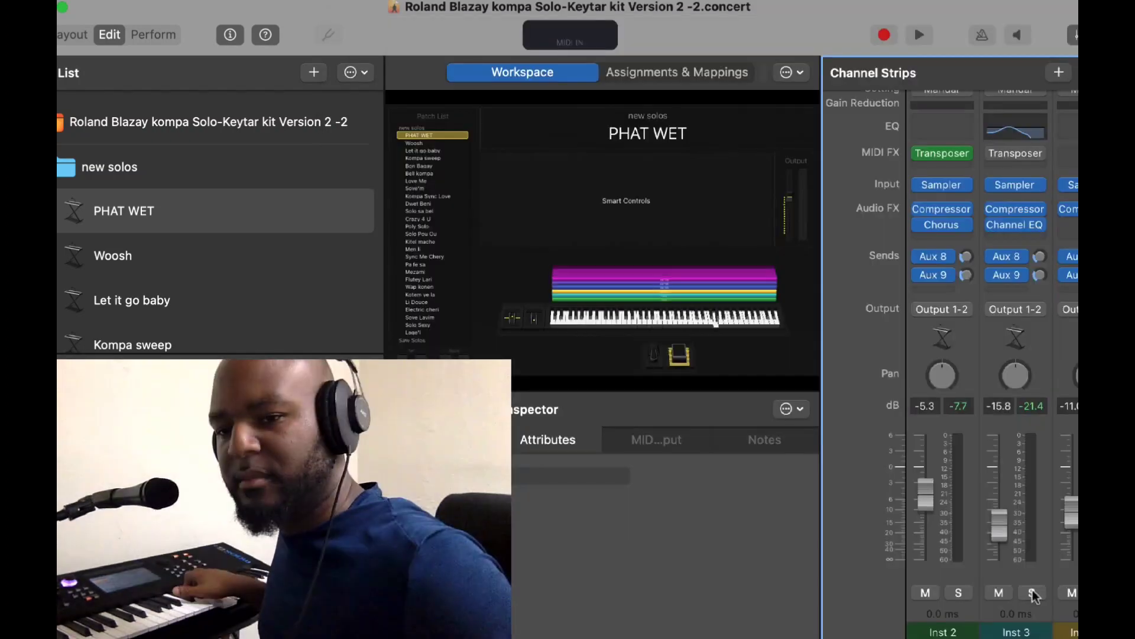
{"action": "left_click", "coordinate": [1032, 593]}
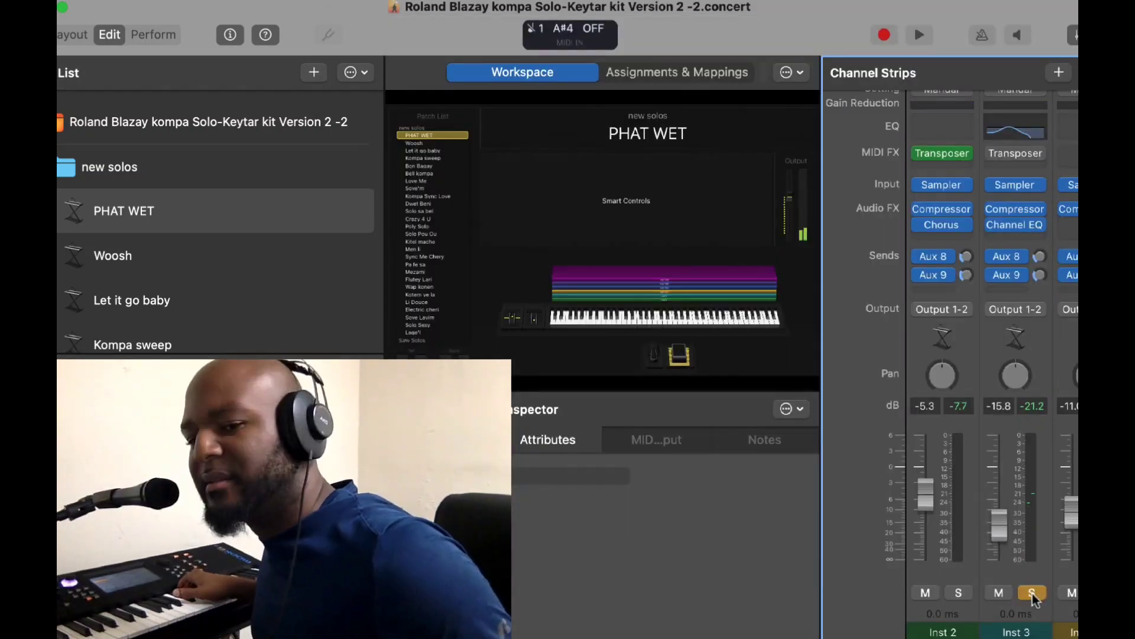
Unsolo Inst 3, raise its fader from -15.8 dB to about -0.9 dB, and compare by muting and unmuting.
{"action": "left_click", "coordinate": [1032, 592]}
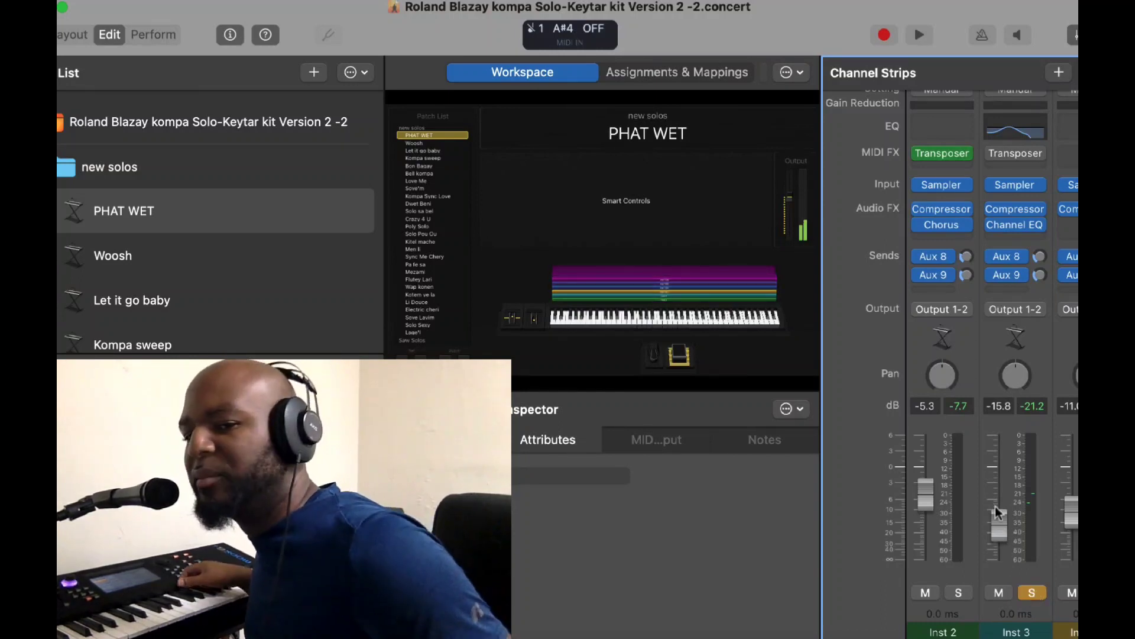
{"action": "left_click_drag", "start_coordinate": [998, 525], "coordinate": [999, 446]}
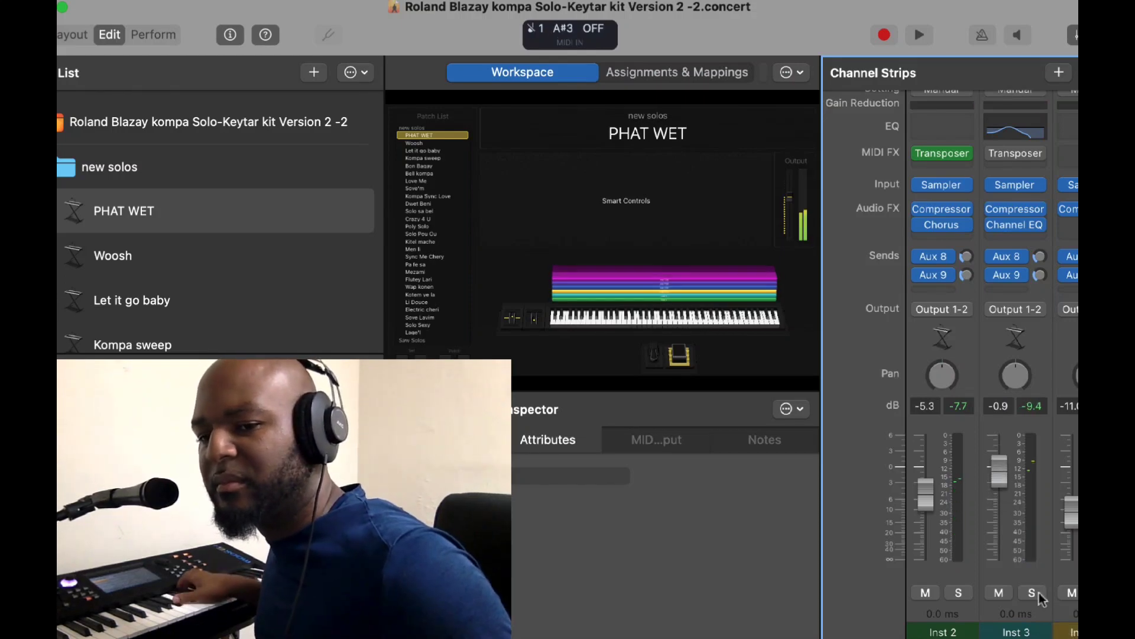
{"action": "left_click", "coordinate": [999, 593]}
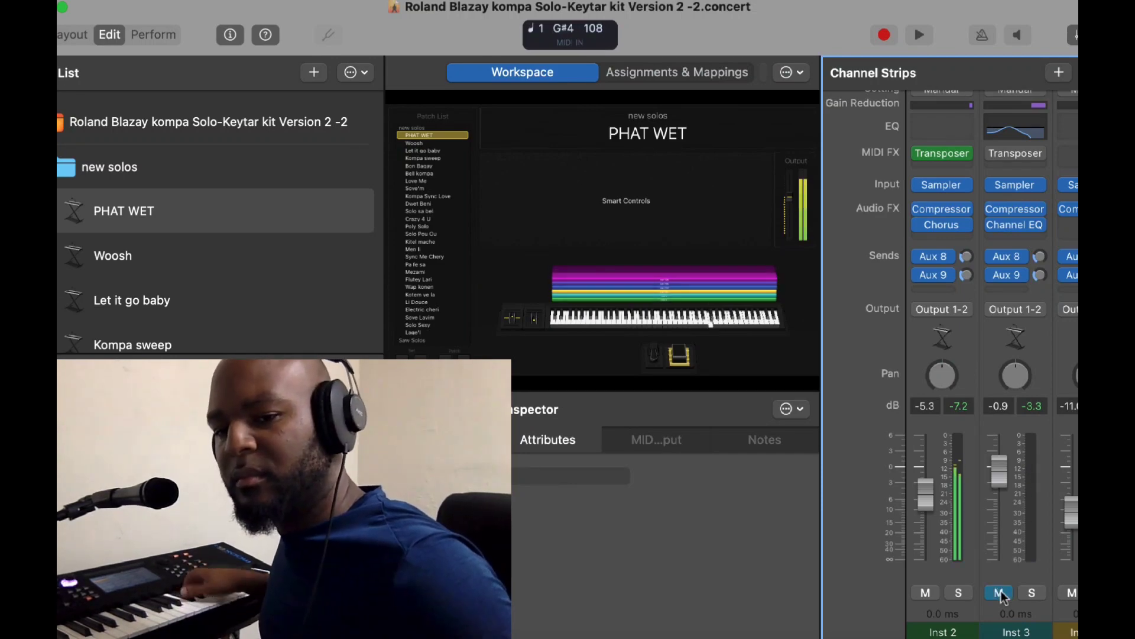
{"action": "left_click", "coordinate": [999, 593]}
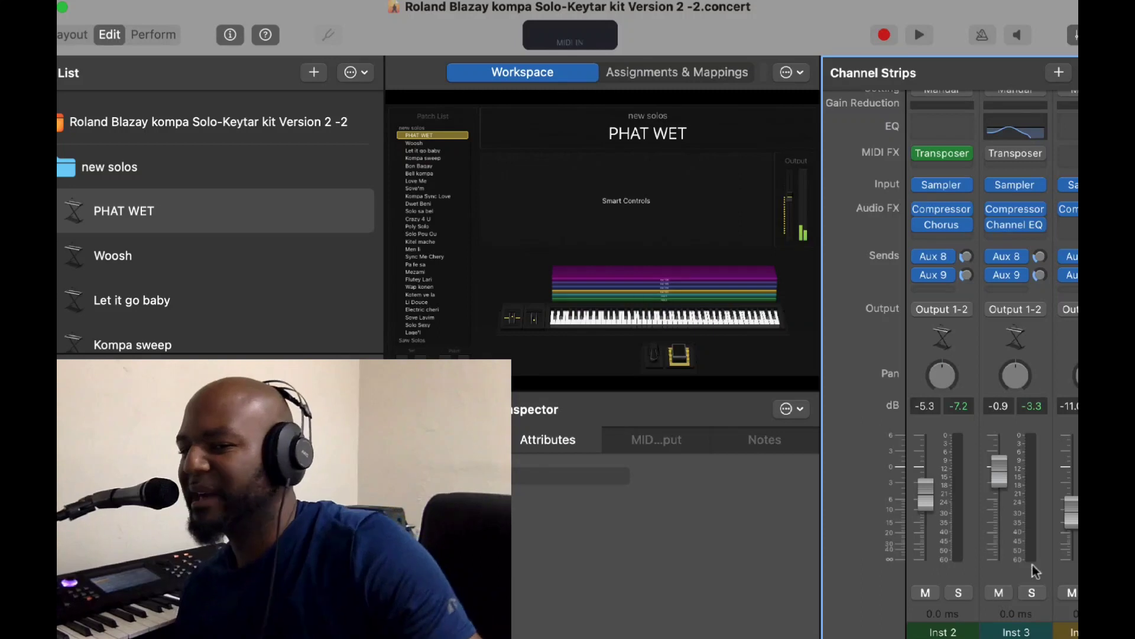
{"action": "mouse_move", "coordinate": [1015, 188]}
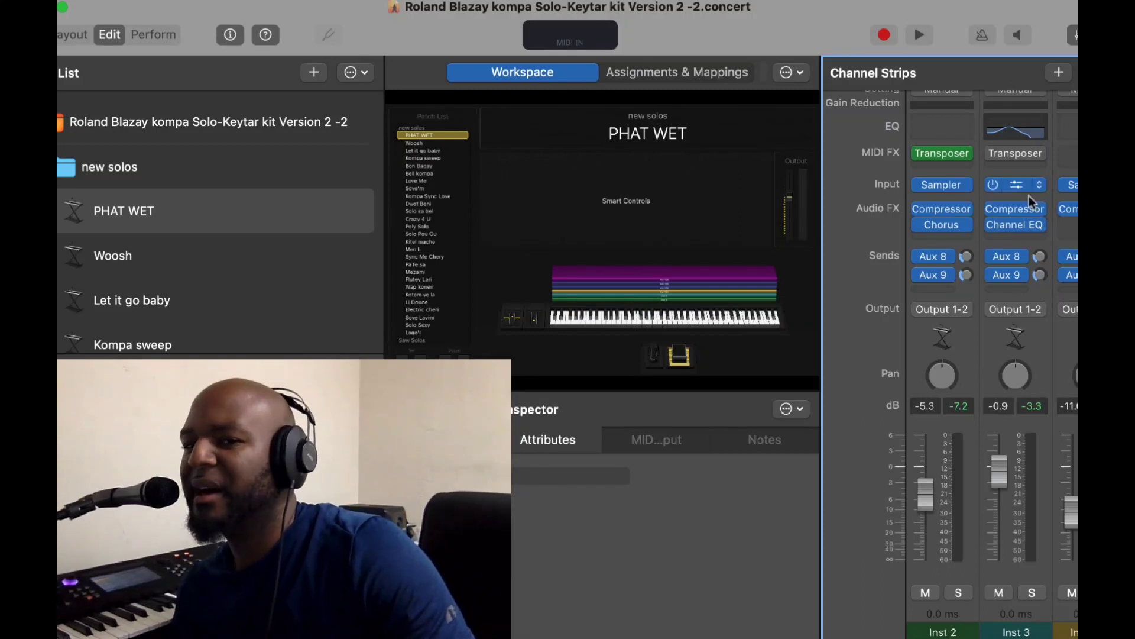
Replace Inst 3's Quick Sampler with a stereo Alchemy instrument.
{"action": "left_click", "coordinate": [995, 185]}
{"action": "left_click", "coordinate": [1028, 201]}
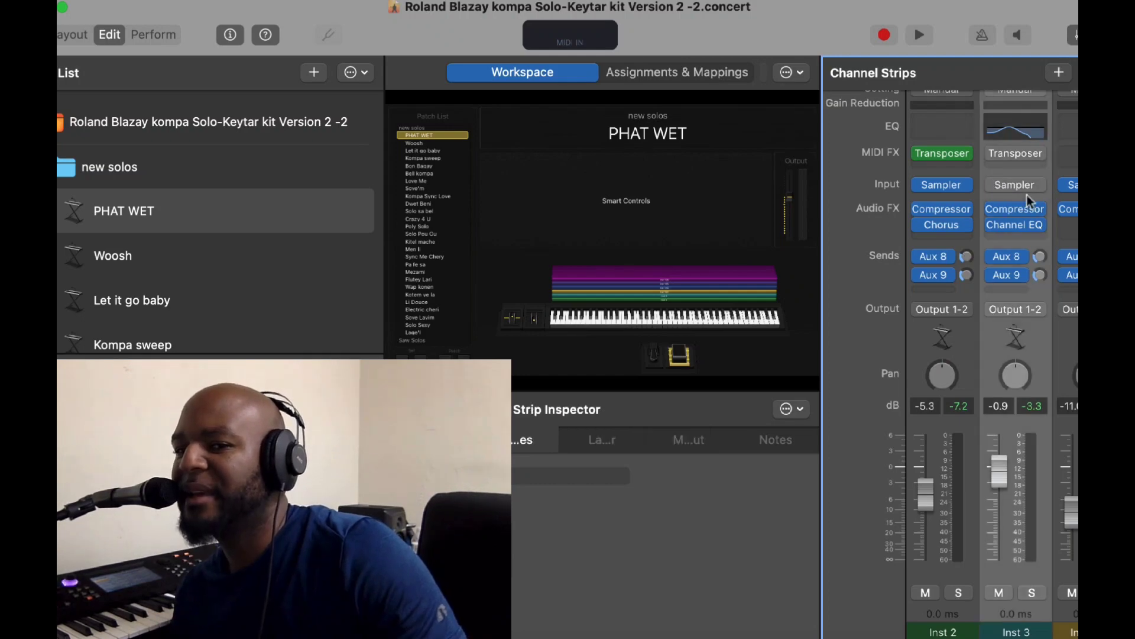
{"action": "left_click", "coordinate": [1037, 187]}
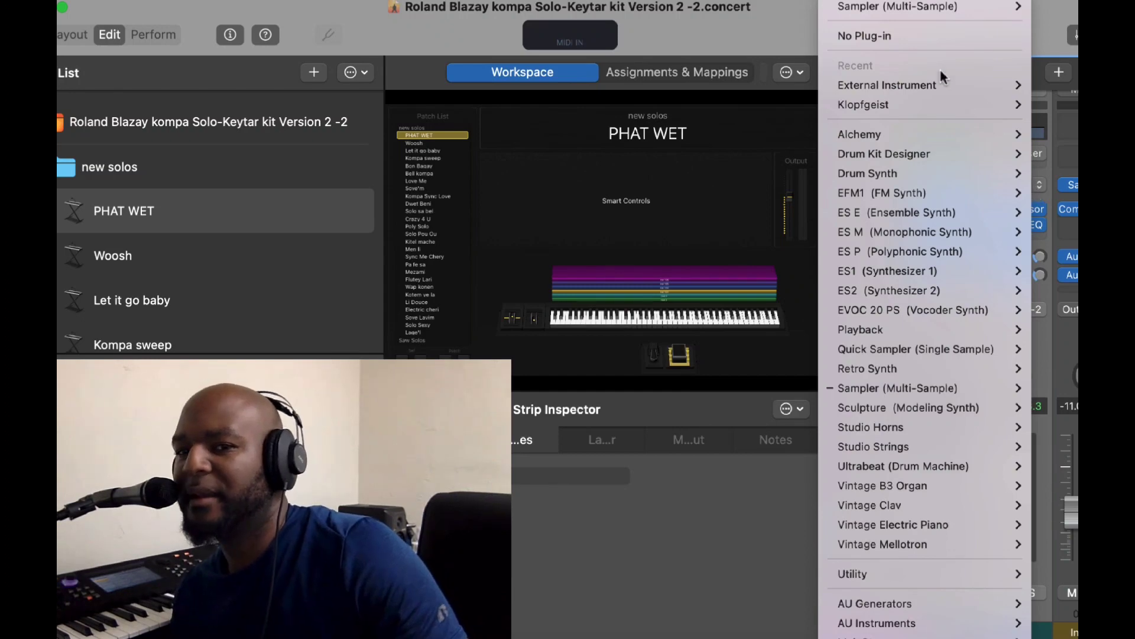
{"action": "mouse_move", "coordinate": [944, 82]}
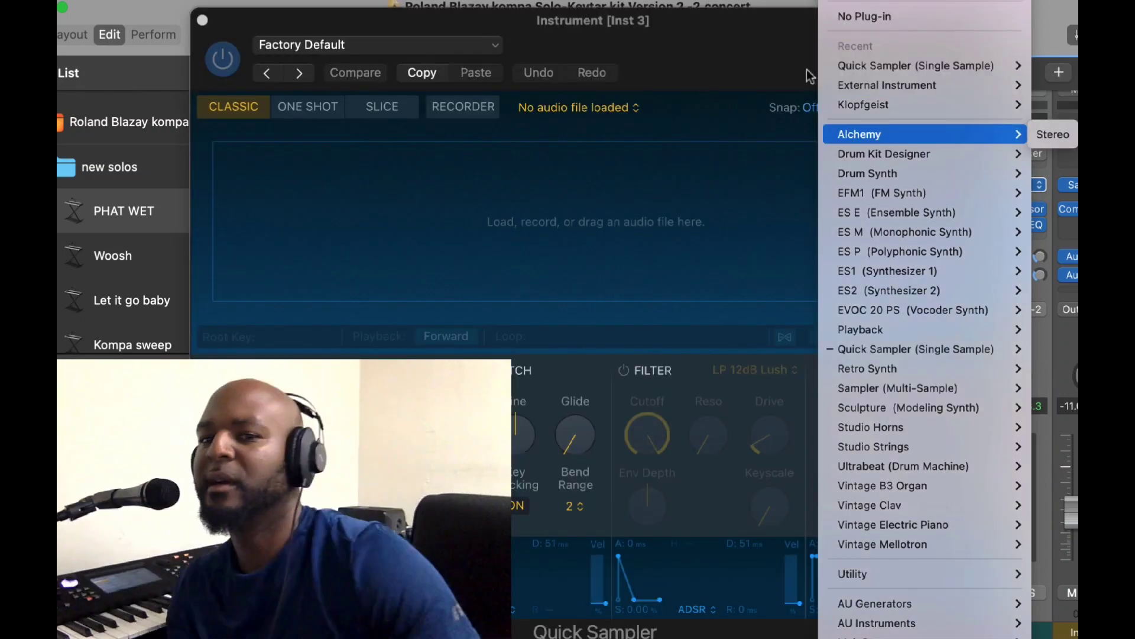
{"action": "key", "text": "Down"}
{"action": "key", "text": "Up"}
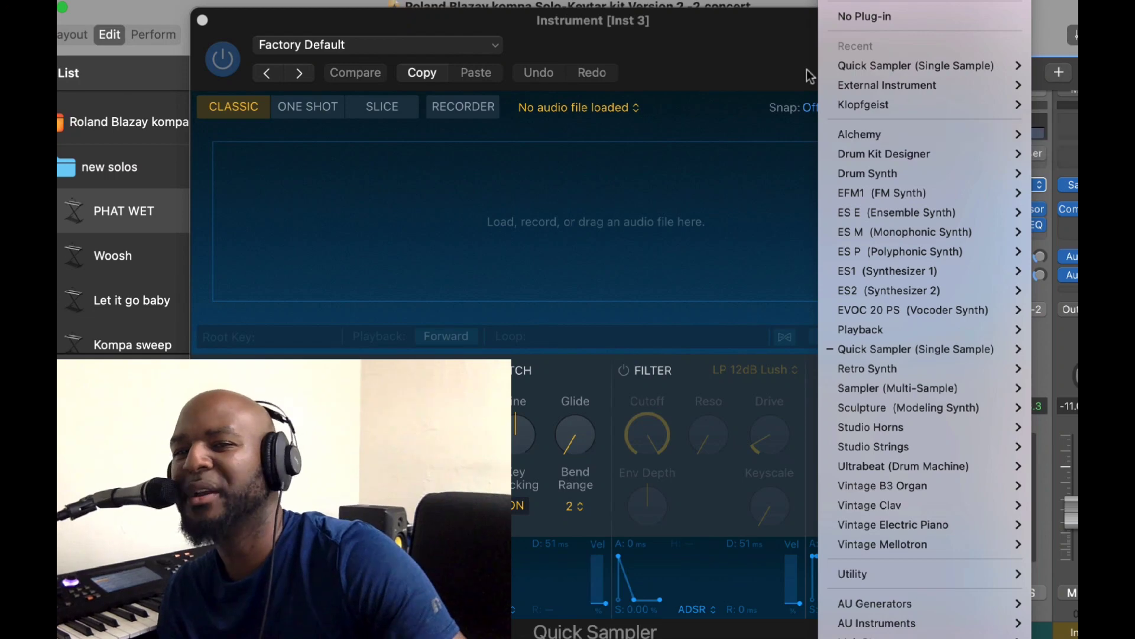
{"action": "left_click", "coordinate": [809, 76]}
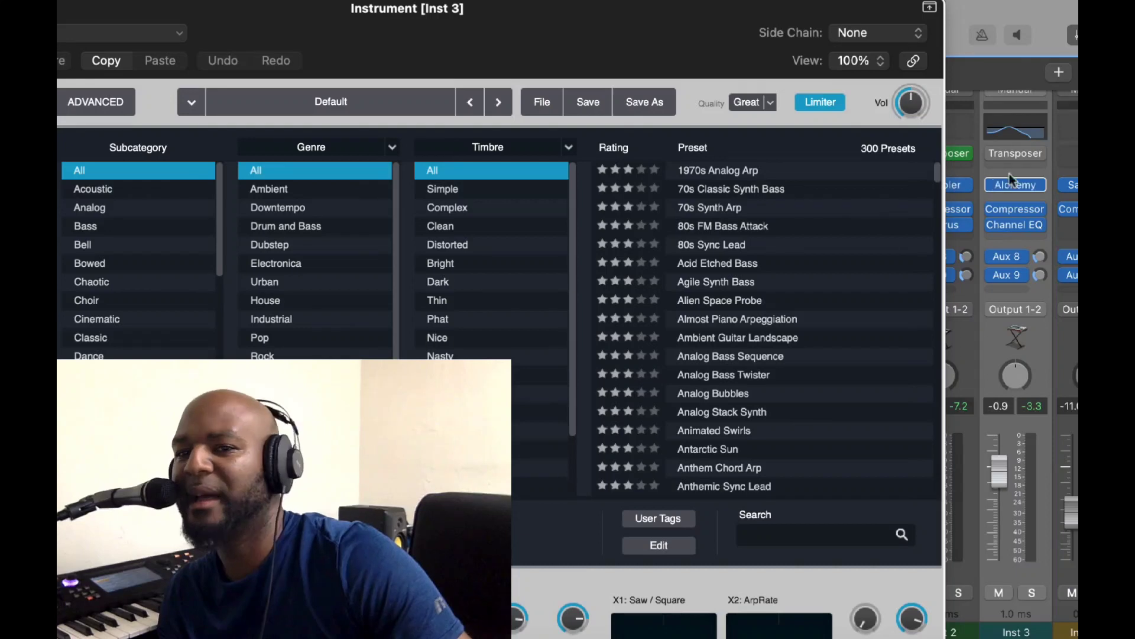
Mute Inst 3 with Ctrl+M and load Alchemy's Vox Box Synth preset.
{"action": "left_click", "coordinate": [1001, 592]}
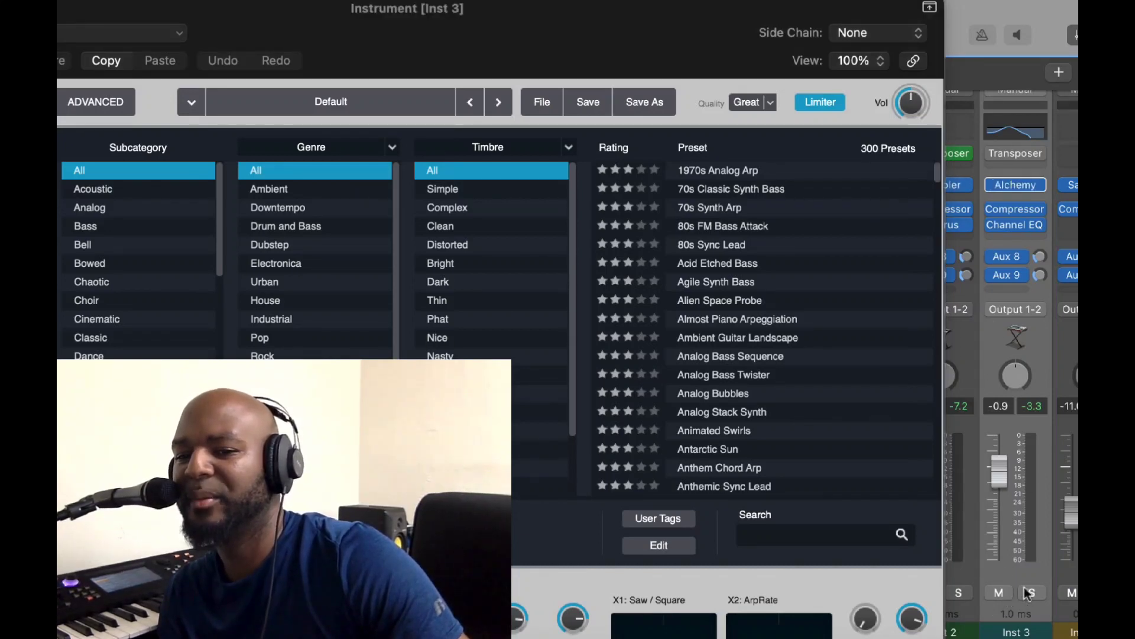
{"action": "key", "text": "ctrl+m"}
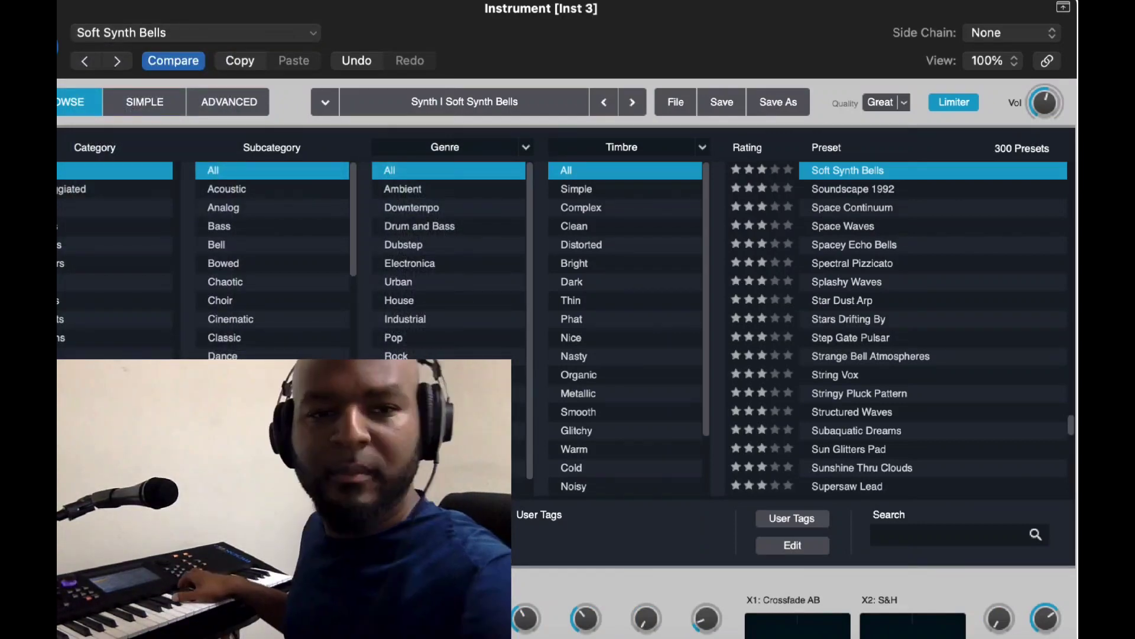
{"action": "left_click", "coordinate": [845, 319]}
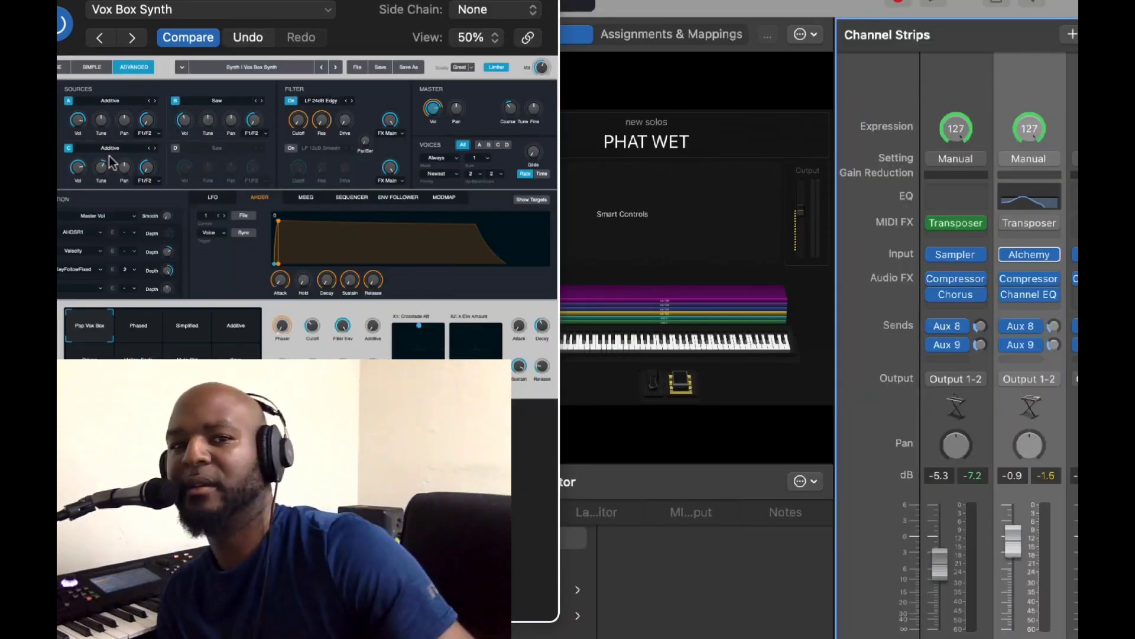
Set the Alchemy window to 100% and give Vox Box Synth 8 voices.
{"action": "left_click", "coordinate": [495, 44]}
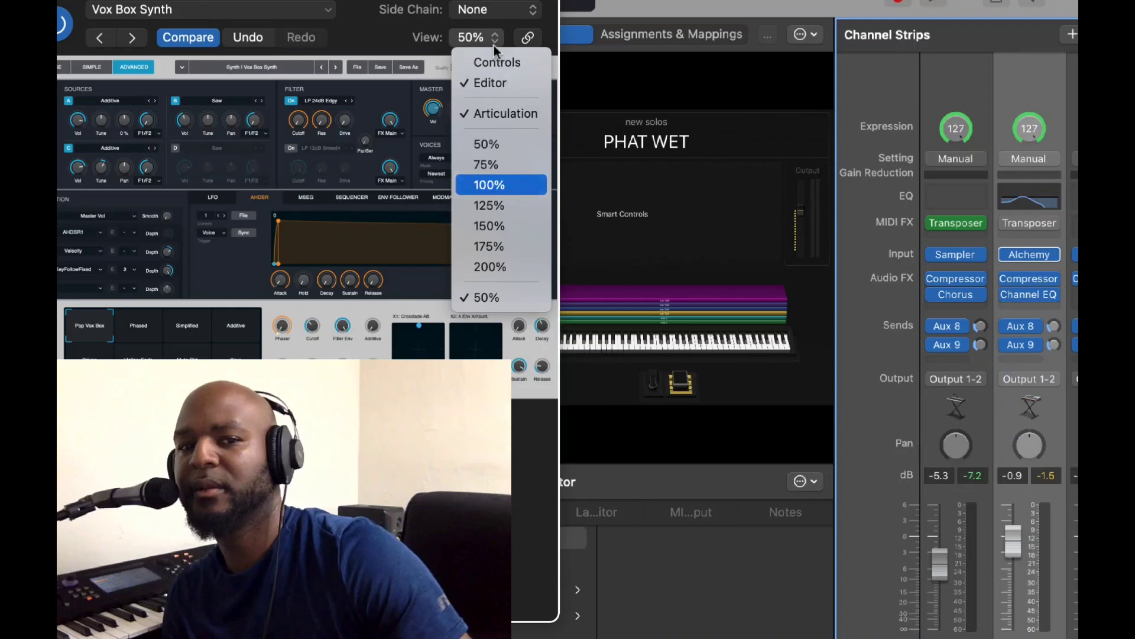
{"action": "left_click", "coordinate": [494, 178]}
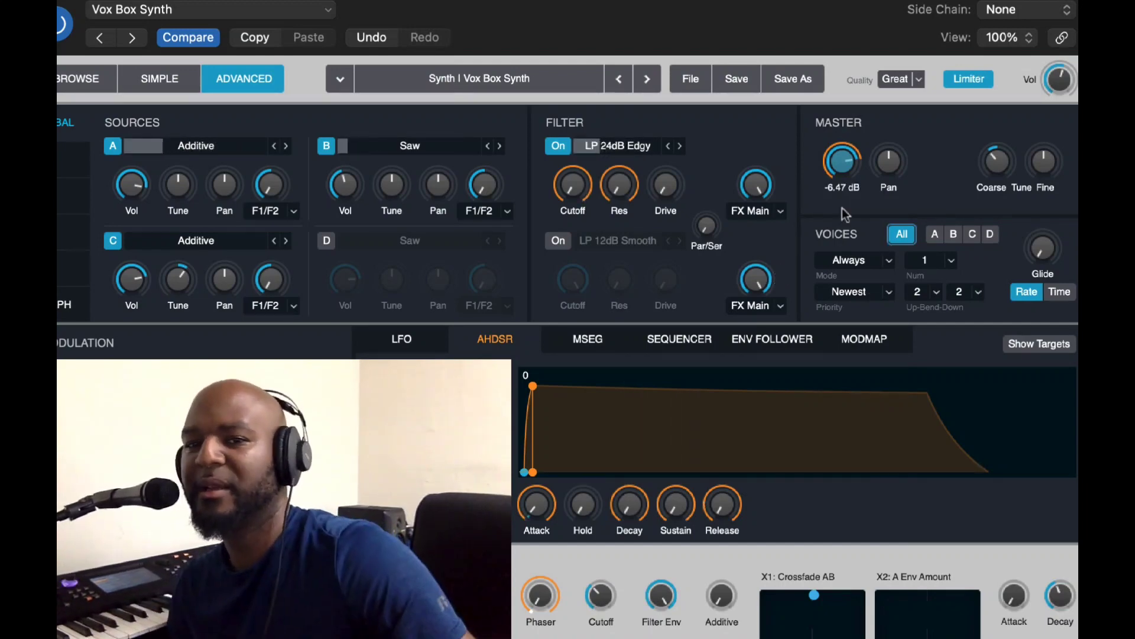
{"action": "left_click", "coordinate": [113, 83]}
{"action": "left_click", "coordinate": [135, 85]}
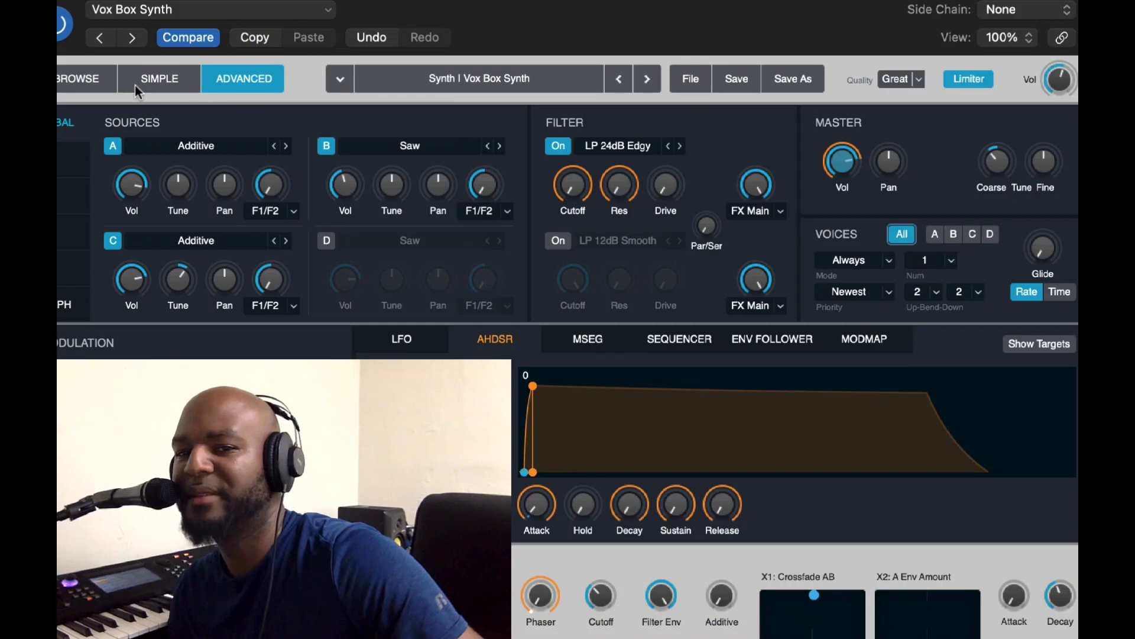
{"action": "left_click", "coordinate": [918, 264]}
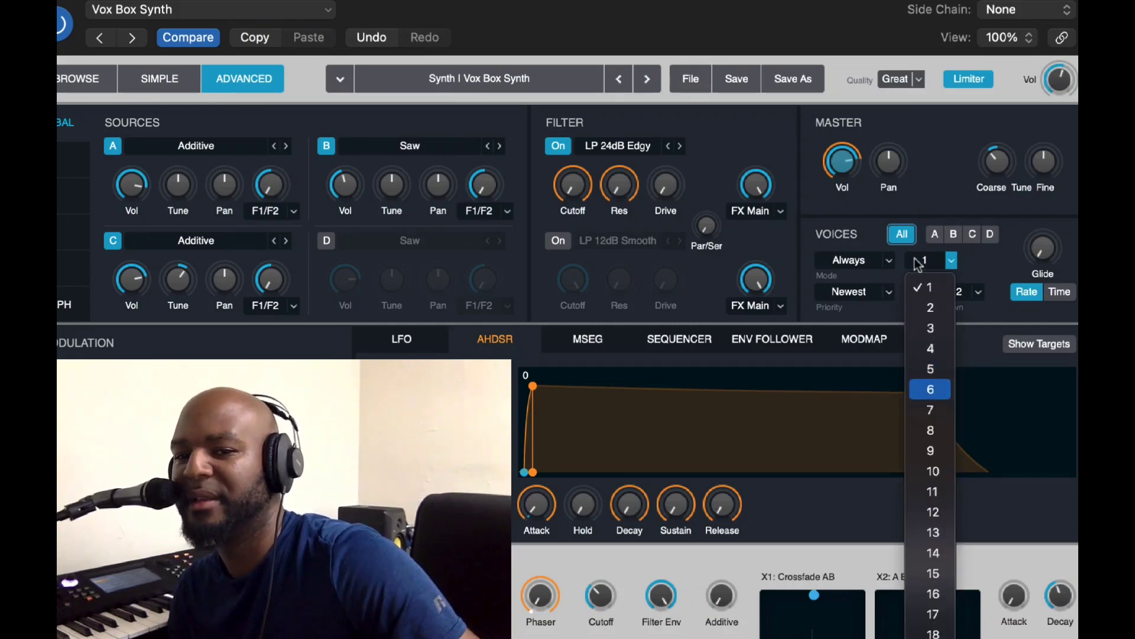
{"action": "left_click", "coordinate": [930, 429]}
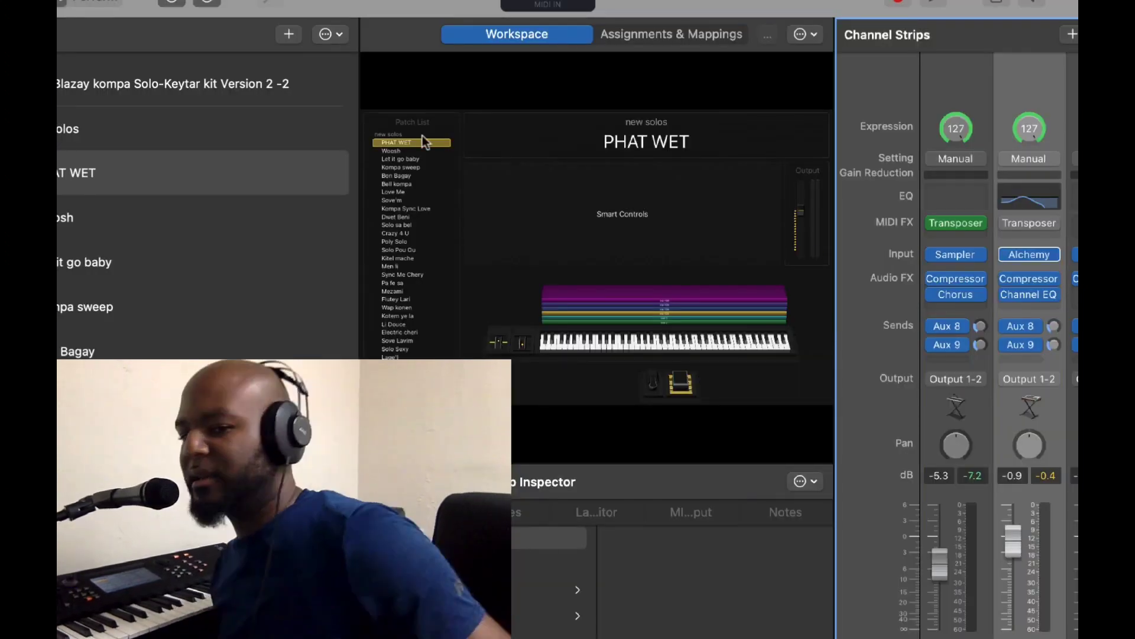
Nudge the Inst 3 Alchemy fader up to 0.2 dB, then back down to -1.0 dB.
{"action": "scroll", "coordinate": [1010, 562], "scroll_direction": "up", "scroll_amount": 2}
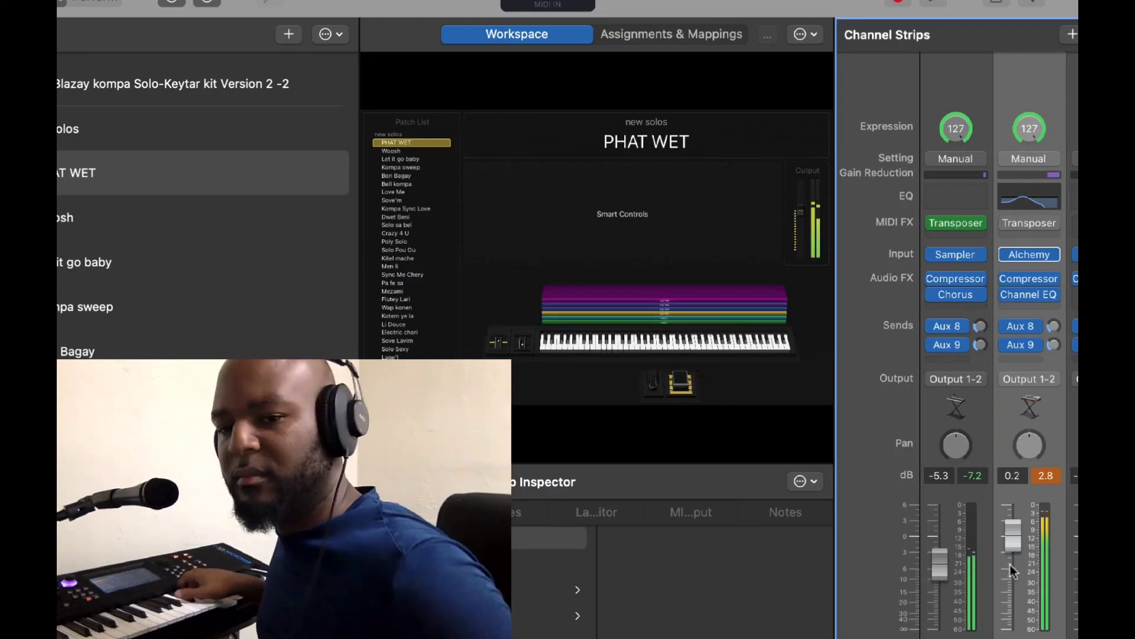
{"action": "scroll", "coordinate": [1011, 566], "scroll_direction": "down", "scroll_amount": 2}
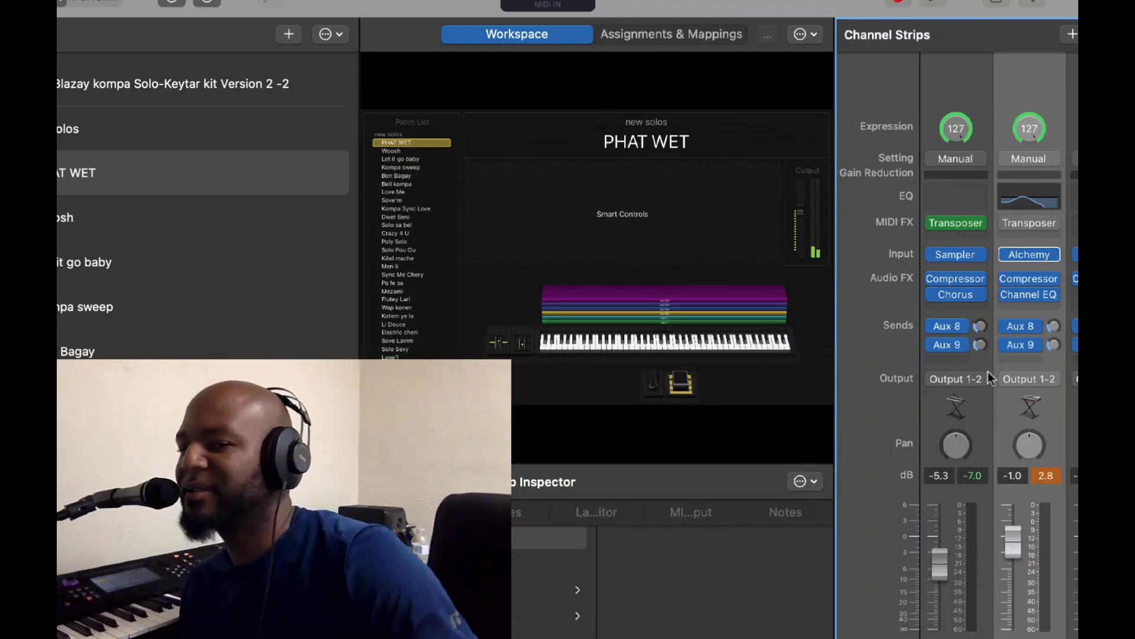
{"action": "mouse_move", "coordinate": [1020, 225]}
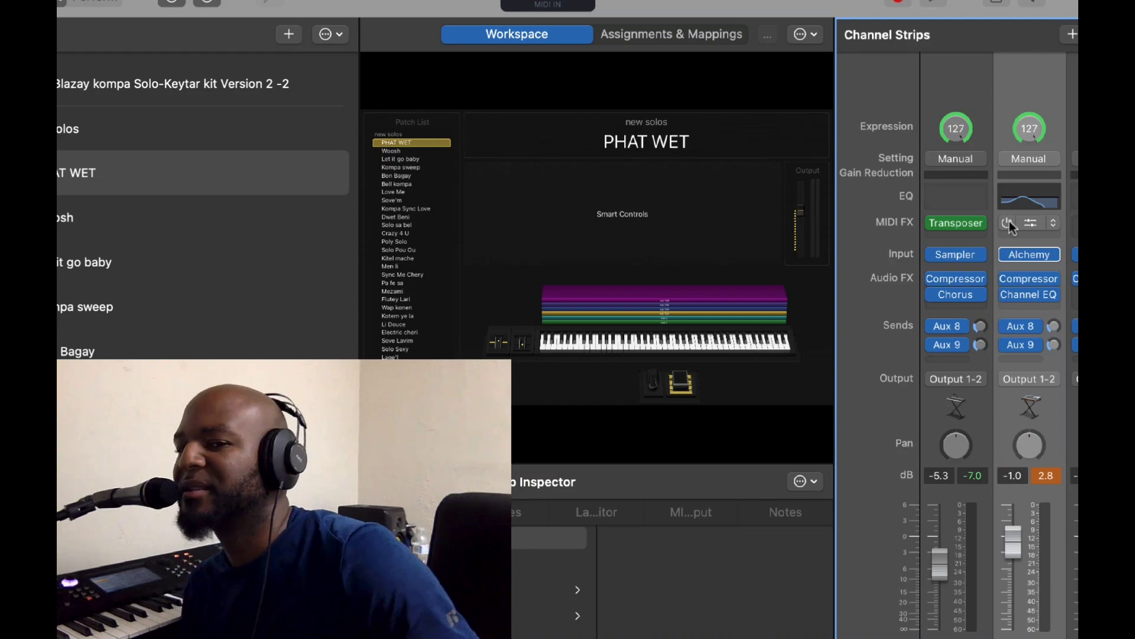
{"action": "left_click", "coordinate": [1009, 223]}
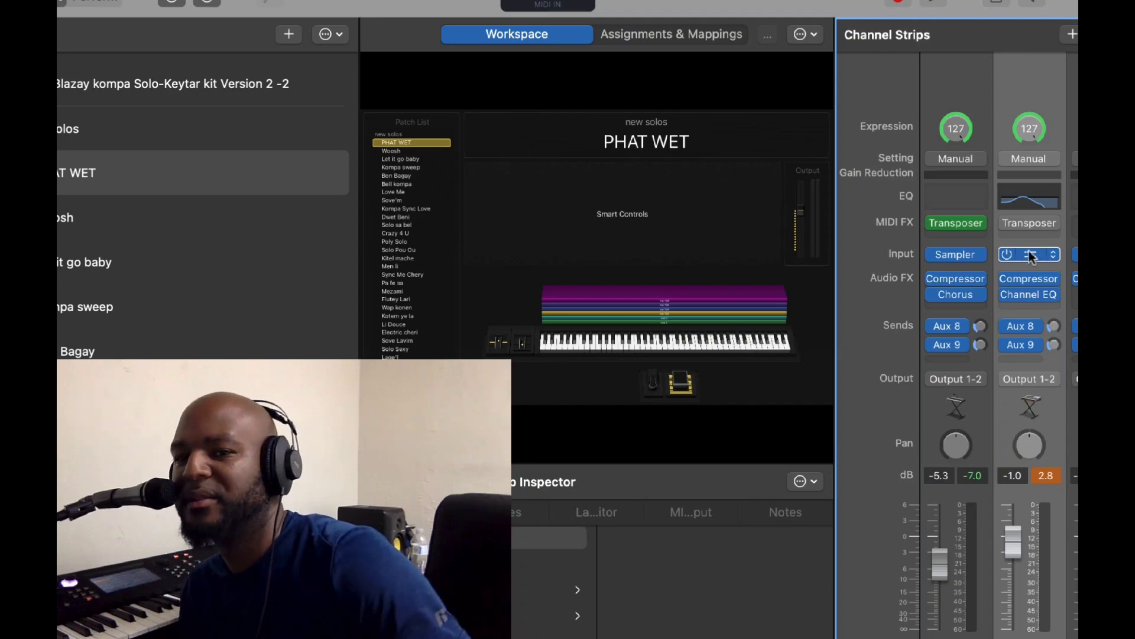
{"action": "left_click", "coordinate": [1023, 224]}
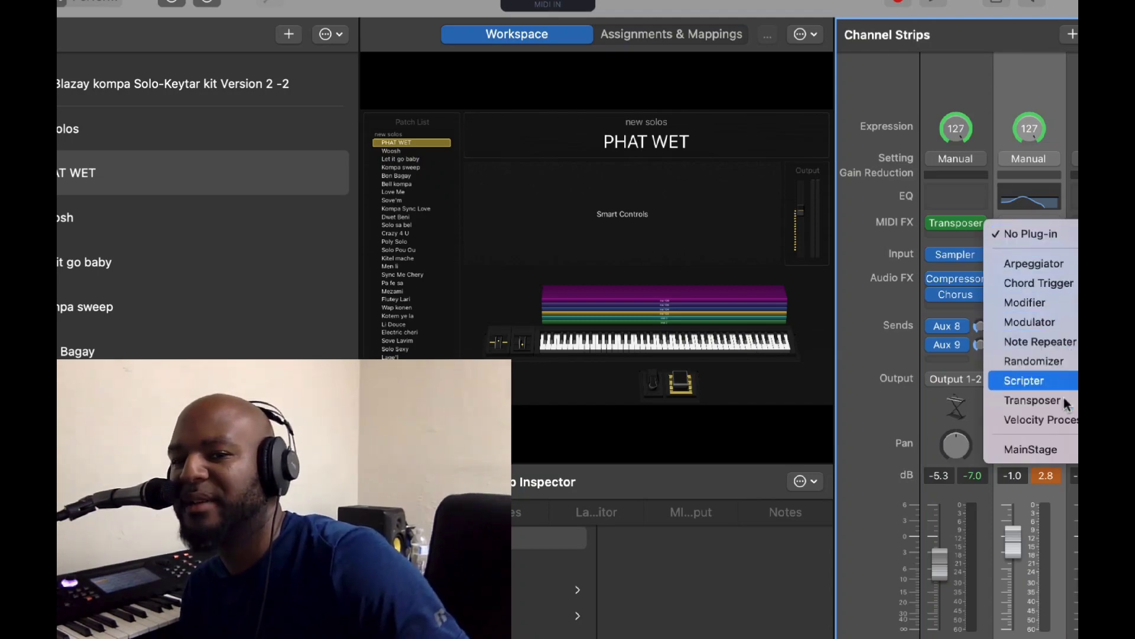
{"action": "left_click", "coordinate": [1071, 89]}
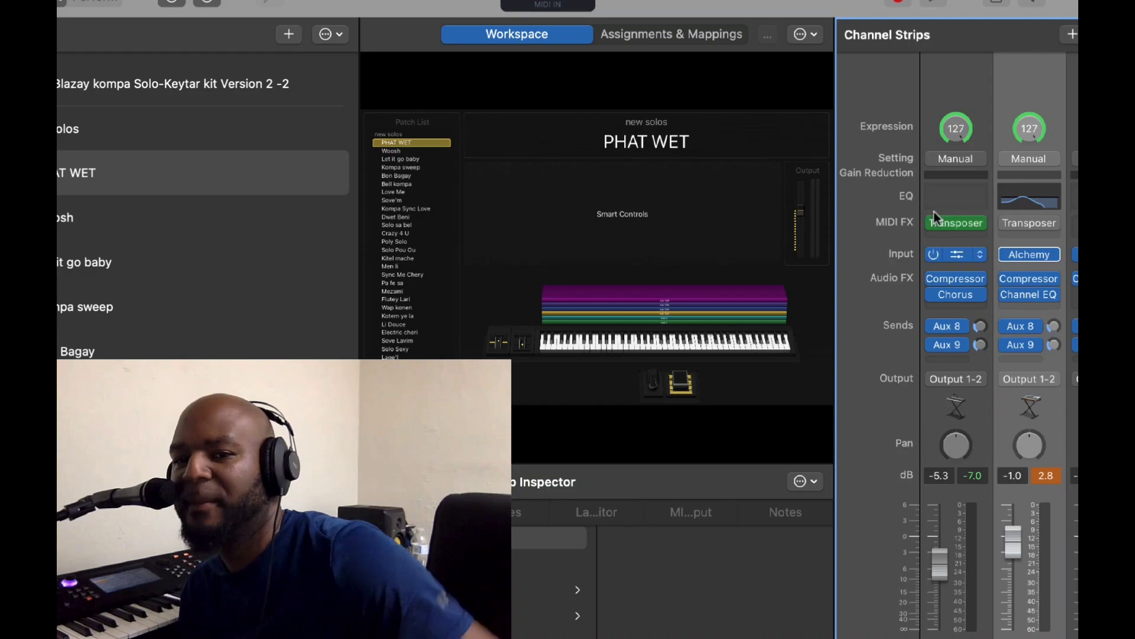
{"action": "scroll", "coordinate": [1006, 225], "scroll_direction": "right", "scroll_amount": 2}
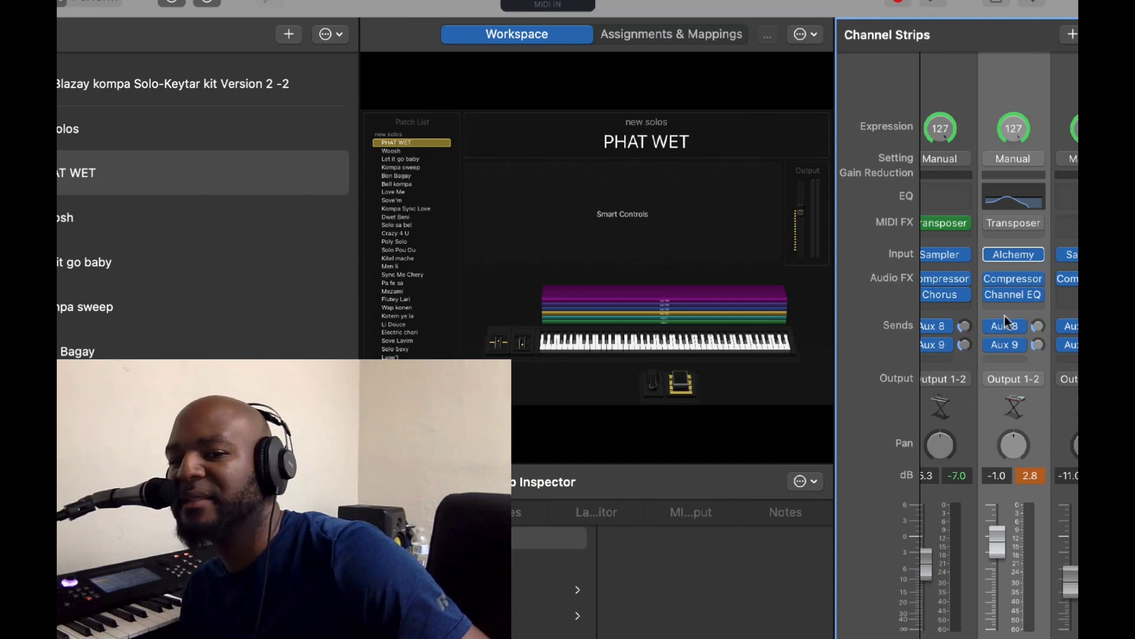
{"action": "scroll", "coordinate": [1006, 320], "scroll_direction": "right", "scroll_amount": 3}
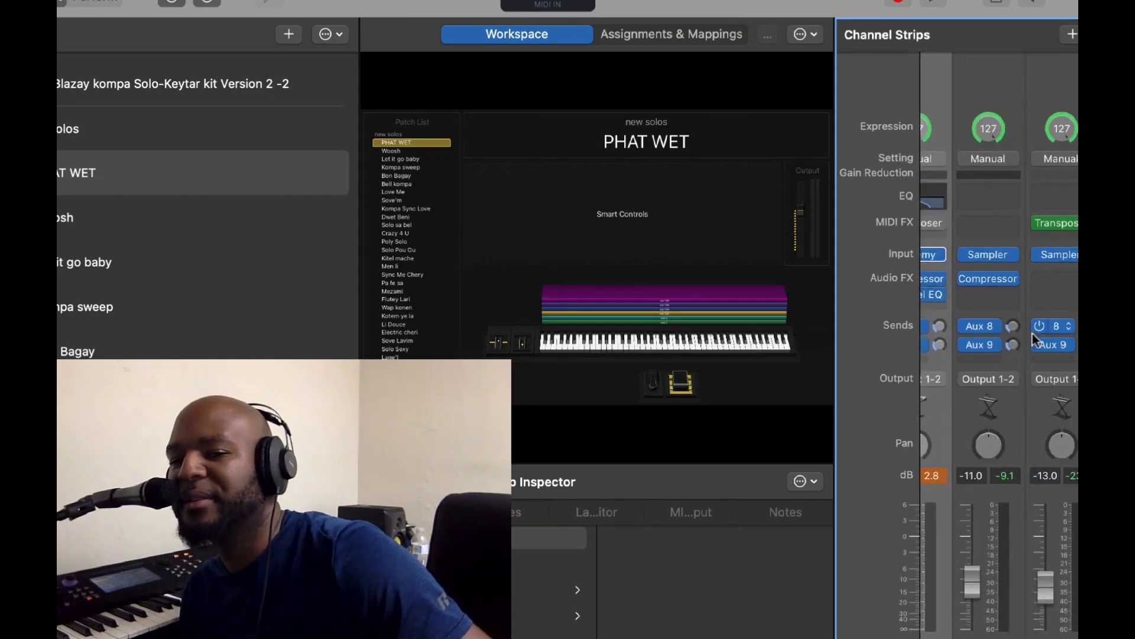
{"action": "scroll", "coordinate": [1034, 339], "scroll_direction": "right", "scroll_amount": 3}
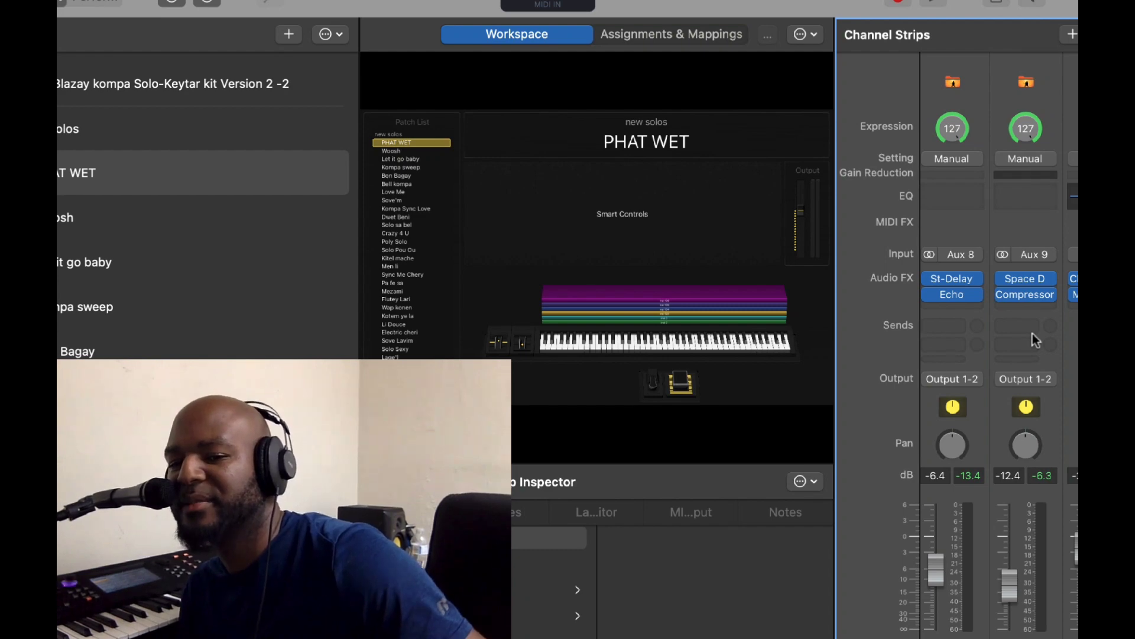
{"action": "scroll", "coordinate": [1032, 334], "scroll_direction": "left", "scroll_amount": 3}
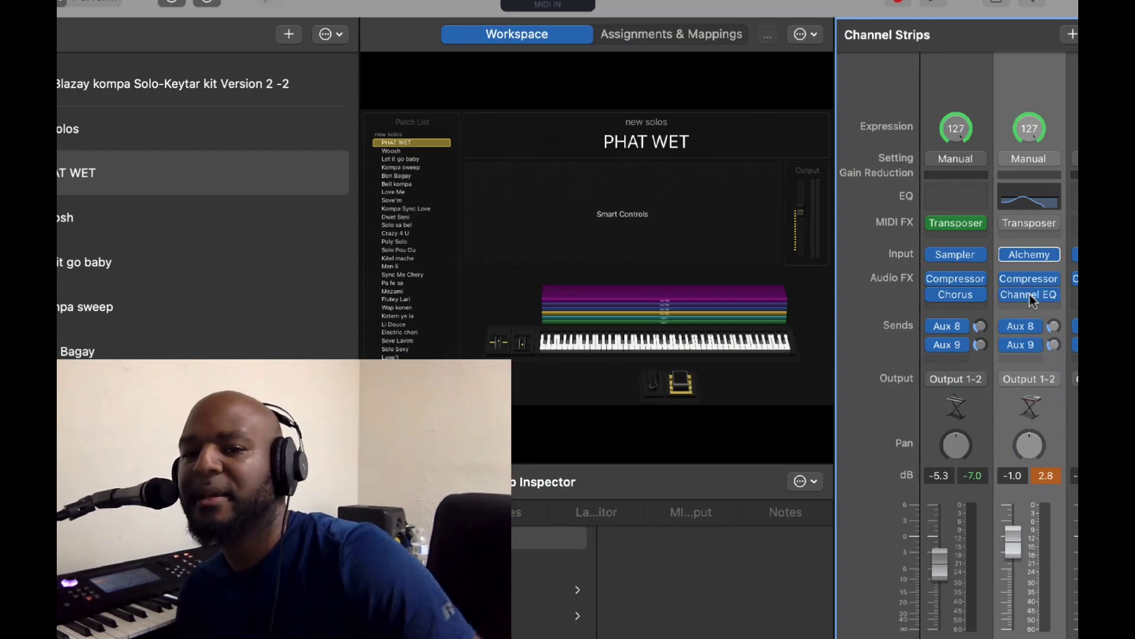
{"action": "mouse_move", "coordinate": [568, 3]}
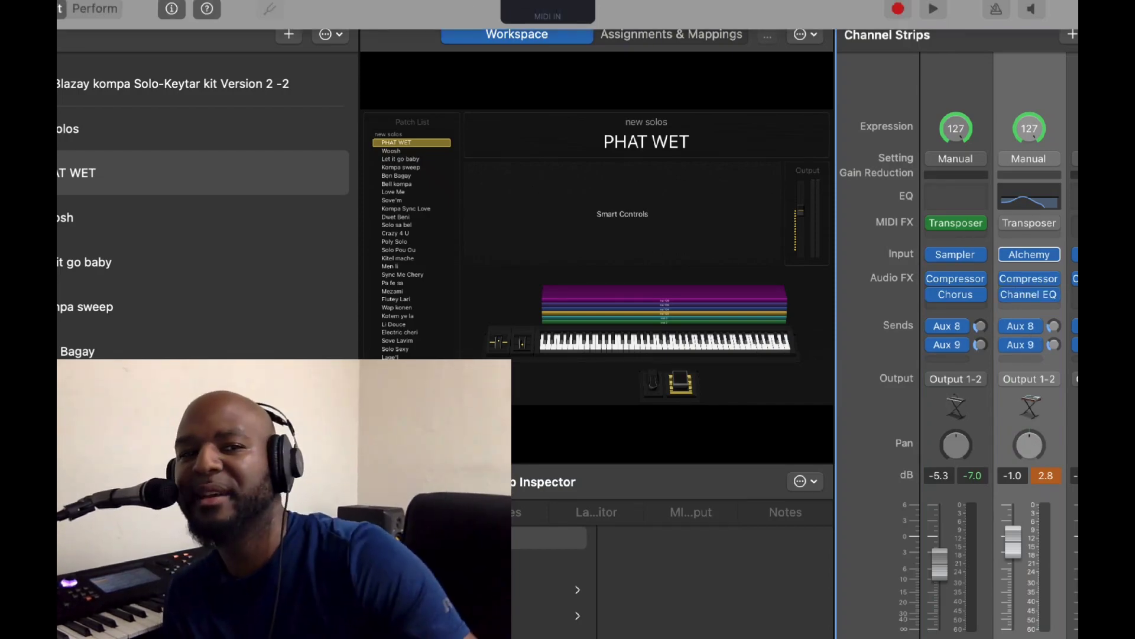